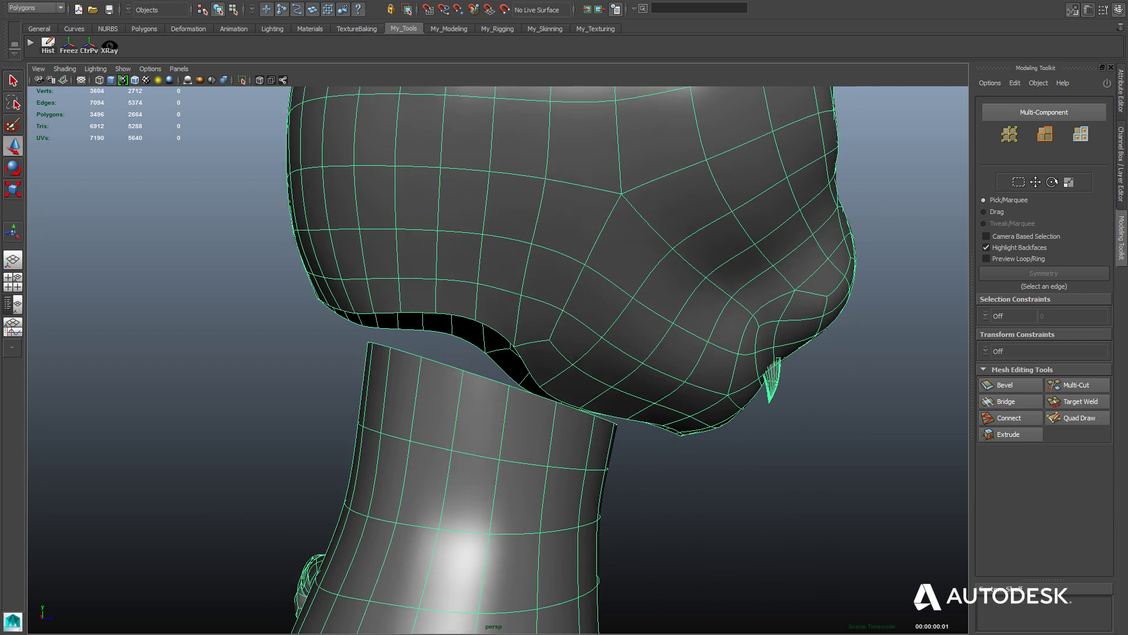
- Append a first face bridging the head's lower edge to the top of the neck
{"action": "key", "text": "space"}
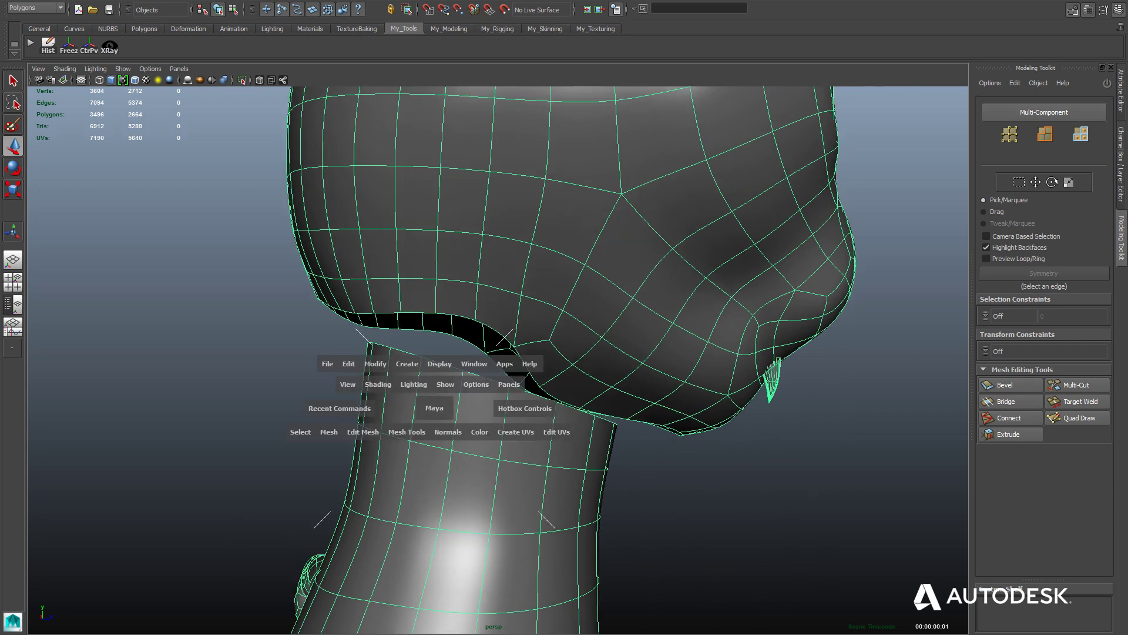
{"action": "left_click", "coordinate": [407, 432]}
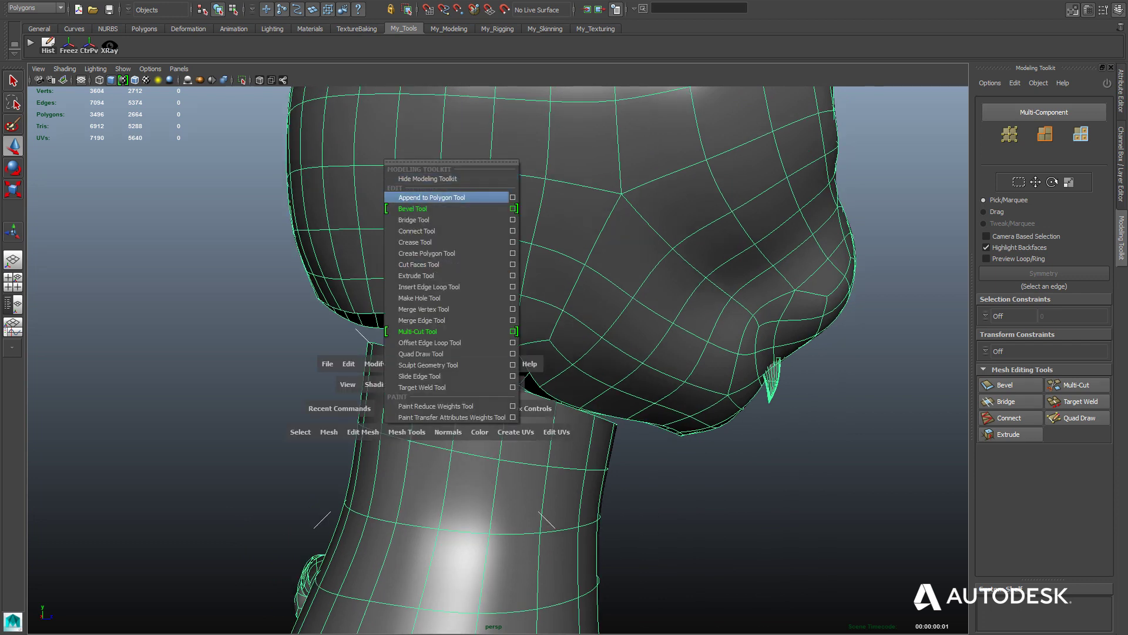
{"action": "left_click", "coordinate": [432, 197]}
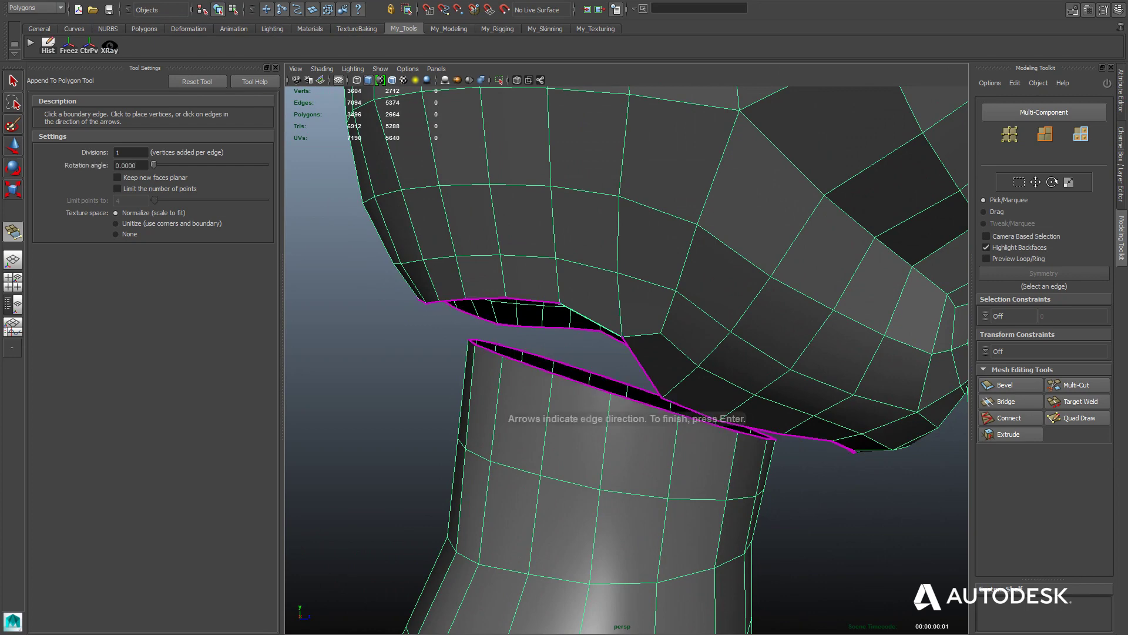
{"action": "left_click", "coordinate": [581, 382]}
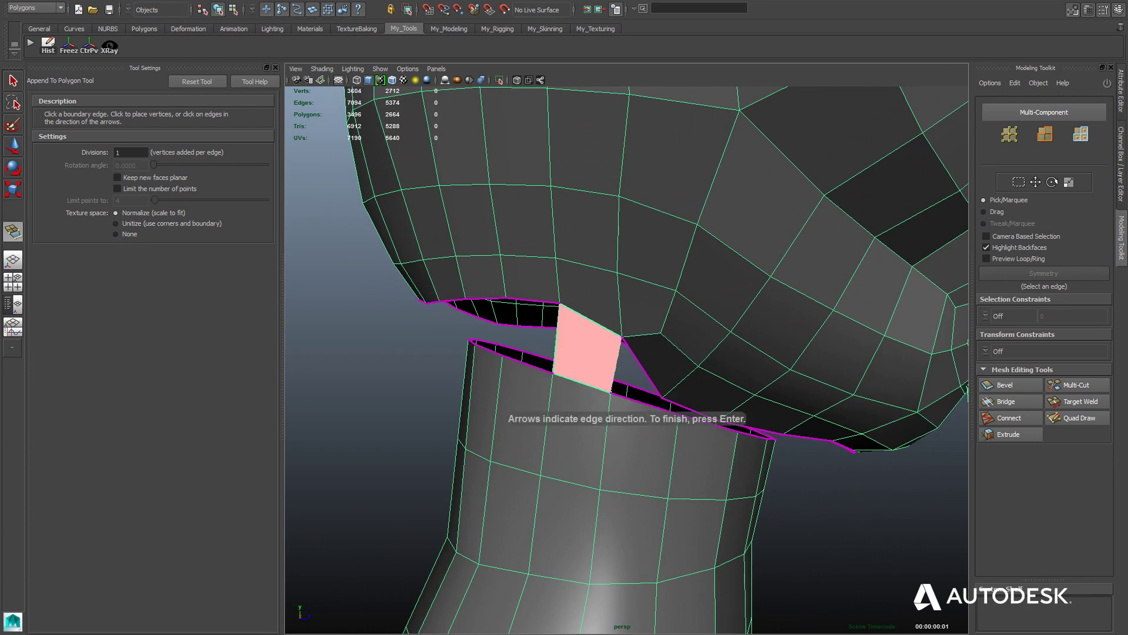
{"action": "key", "text": "Return"}
{"action": "key", "text": "w"}
- Append a second face between the head's boundary edge and the neck's top edge
{"action": "key", "text": "g"}
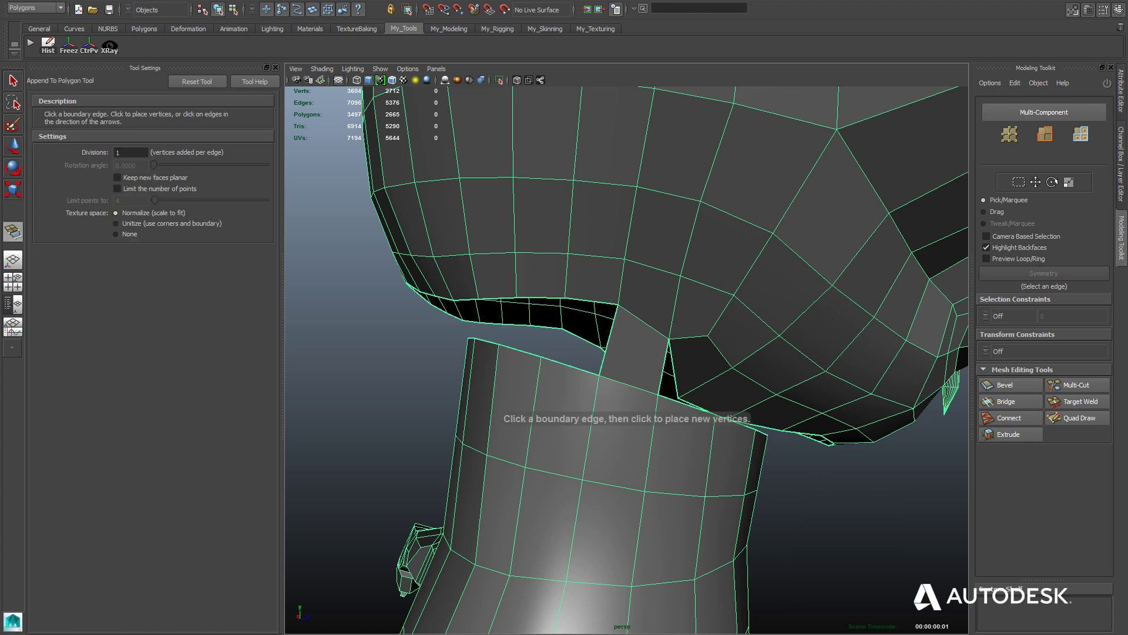
{"action": "left_click", "coordinate": [590, 301]}
{"action": "left_click", "coordinate": [571, 365]}
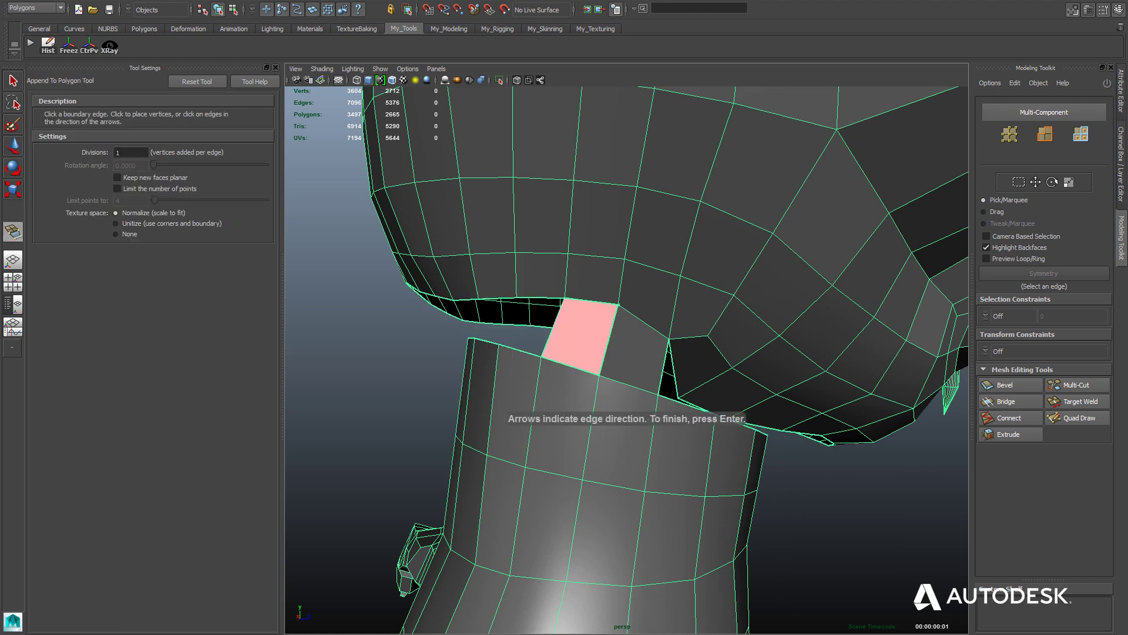
{"action": "key", "text": "Return"}
{"action": "key", "text": "w"}
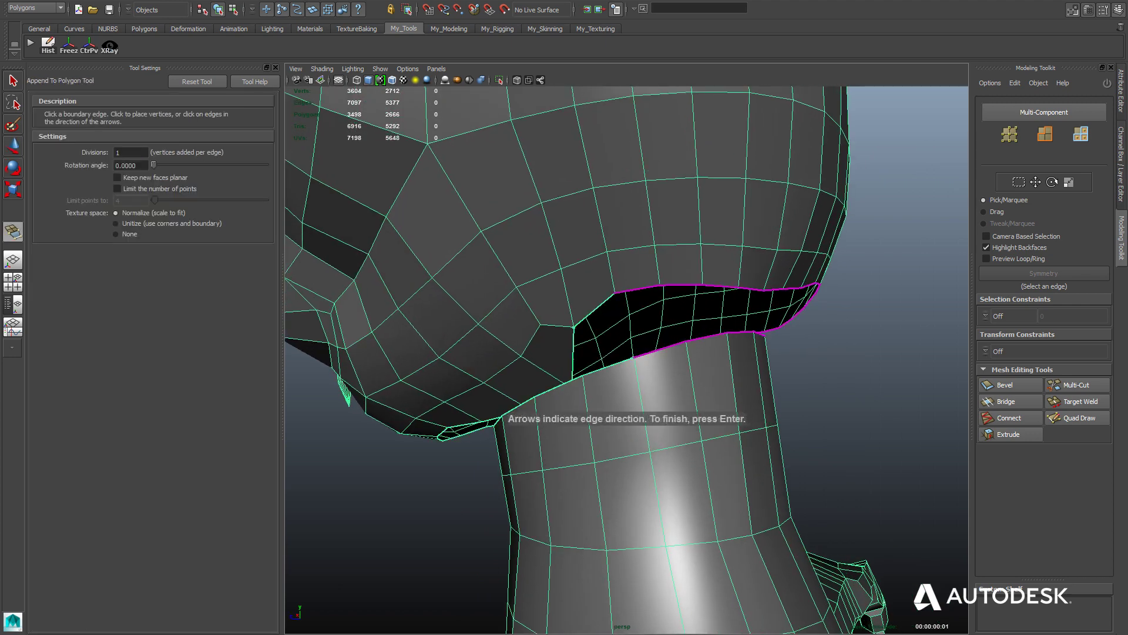
- Add a third bridging face and a small triangular face near the jaw
{"action": "key", "text": "w"}
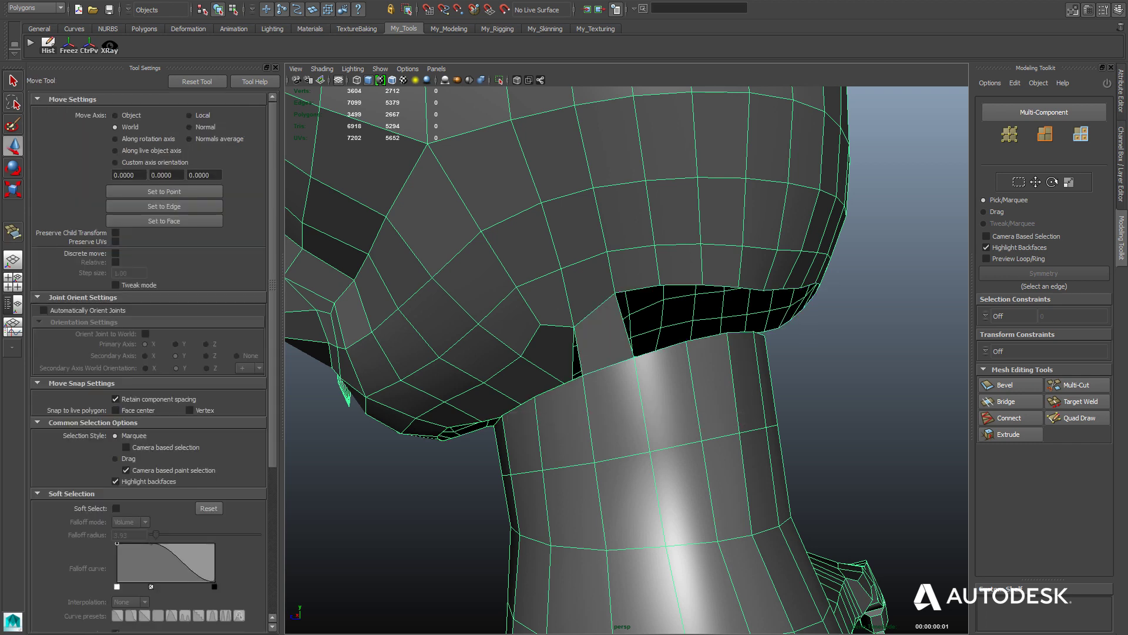
{"action": "key", "text": "y"}
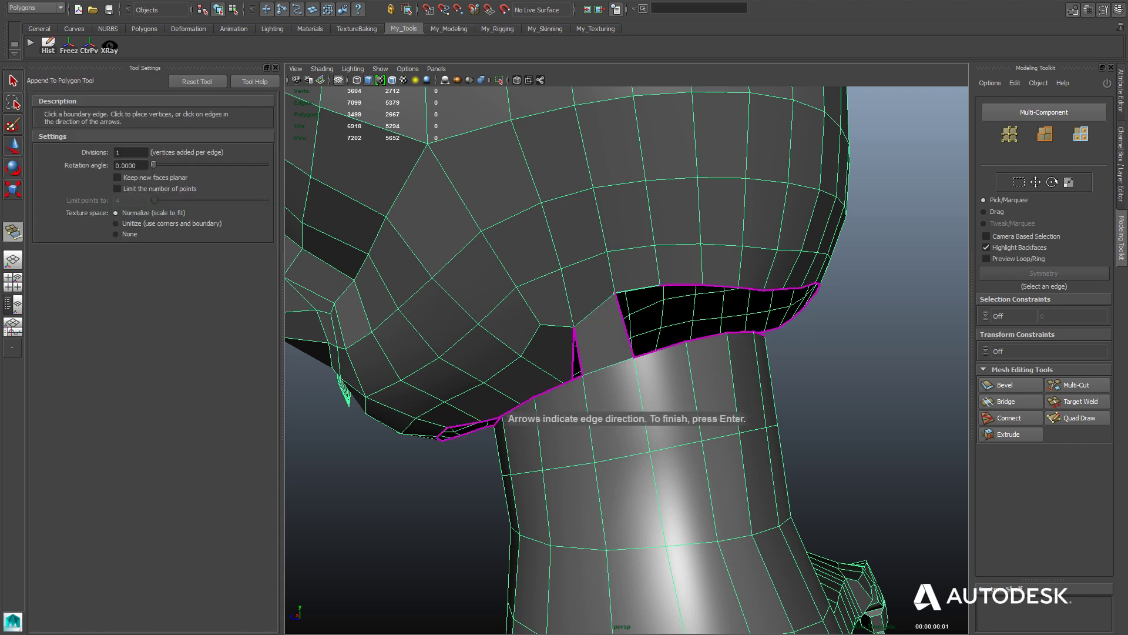
{"action": "key", "text": "w"}
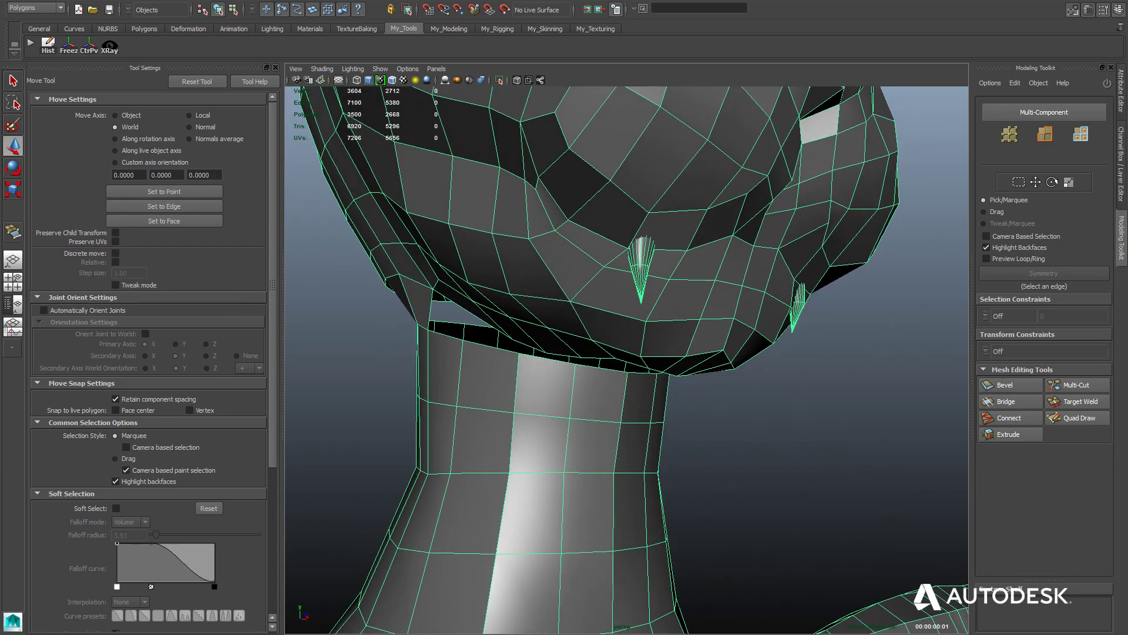
- Activate the Merge Vertex Tool and orbit to look up under the chin and neck
{"action": "key", "text": "space"}
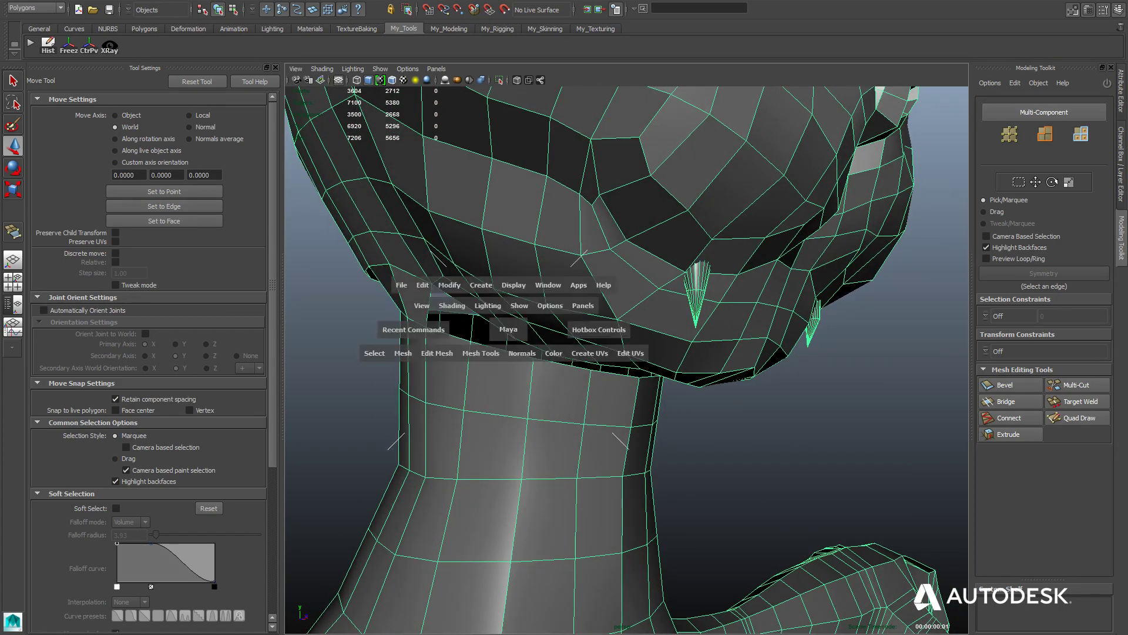
{"action": "left_click", "coordinate": [480, 352]}
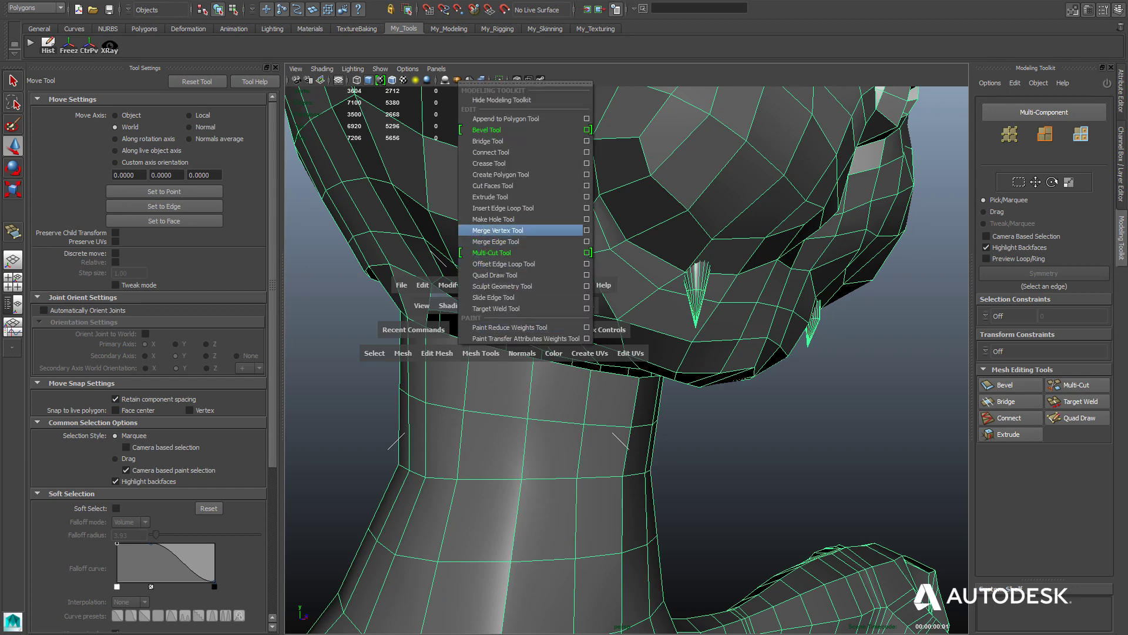
{"action": "left_click", "coordinate": [498, 230]}
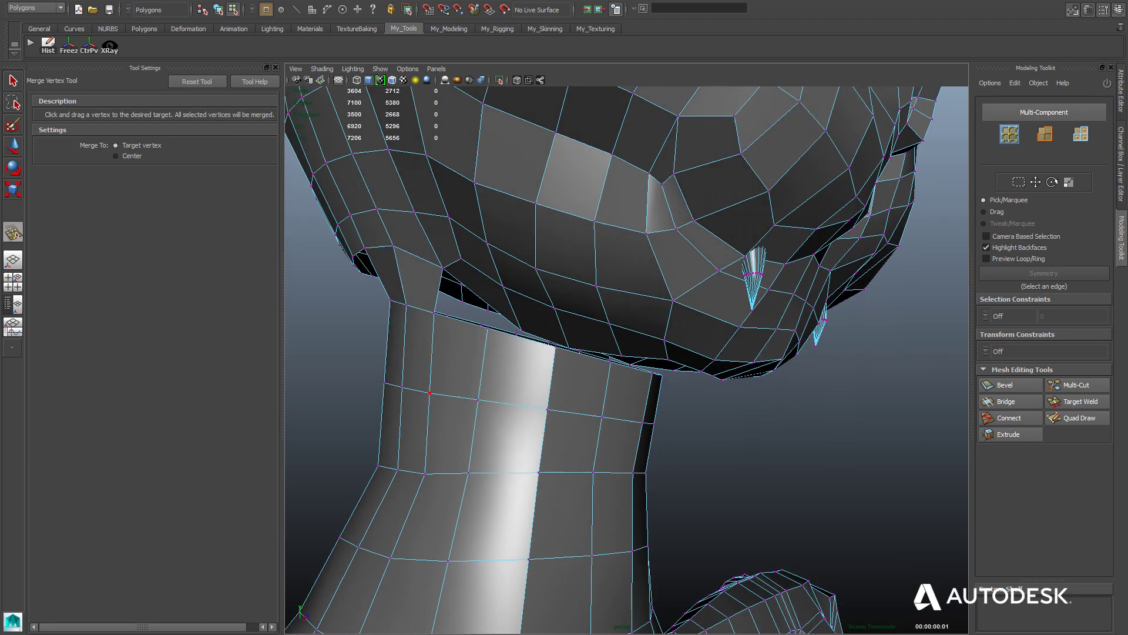
{"action": "left_click_drag", "start_coordinate": [626, 353], "coordinate": [614, 347], "text": "alt"}
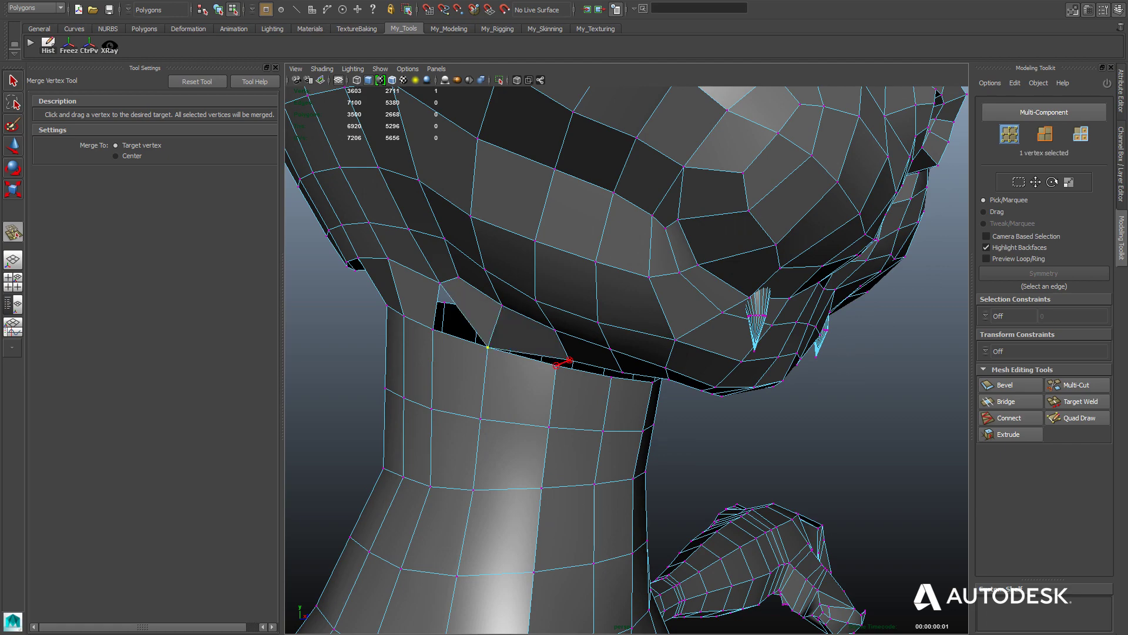
{"action": "left_click_drag", "start_coordinate": [556, 366], "coordinate": [511, 338], "text": "alt"}
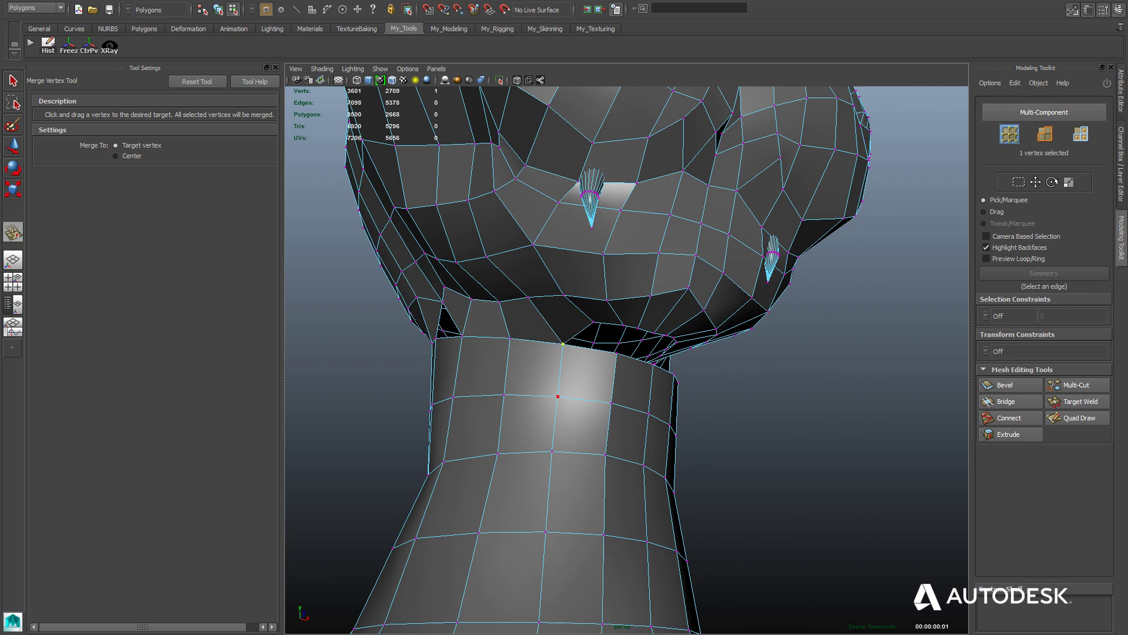
{"action": "left_click_drag", "start_coordinate": [558, 397], "coordinate": [517, 352], "text": "alt"}
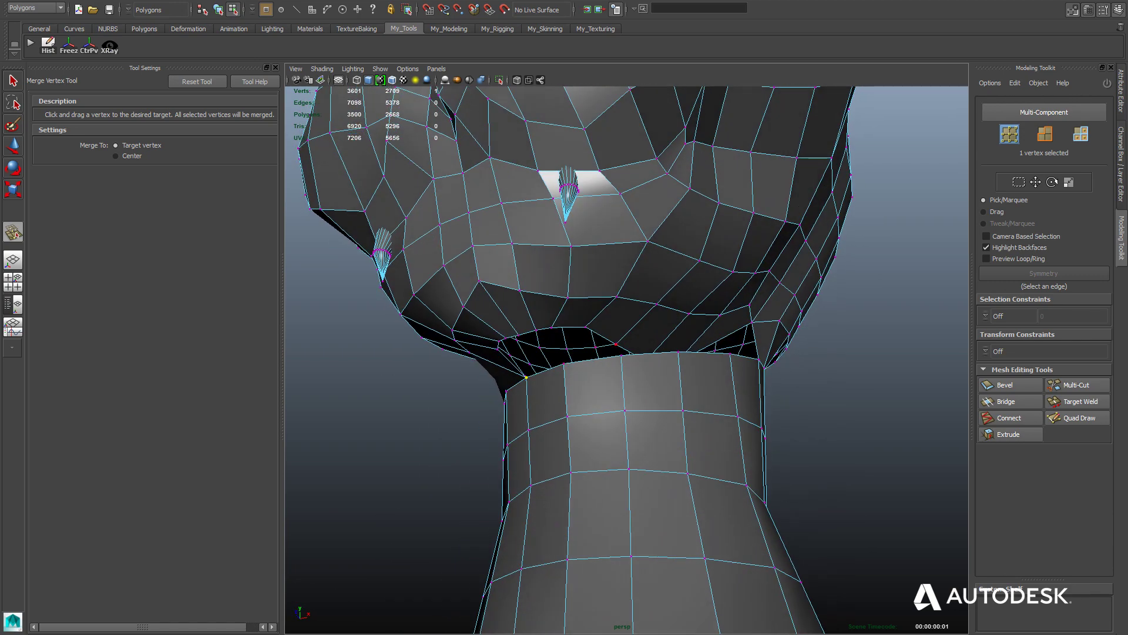
- Merge three stray seam vertices onto their target vertices along the neck edge
{"action": "mouse_move", "coordinate": [616, 344]}
{"action": "left_mouse_down"}
{"action": "mouse_move", "coordinate": [621, 355]}
{"action": "mouse_move", "coordinate": [594, 329]}
{"action": "left_mouse_up"}
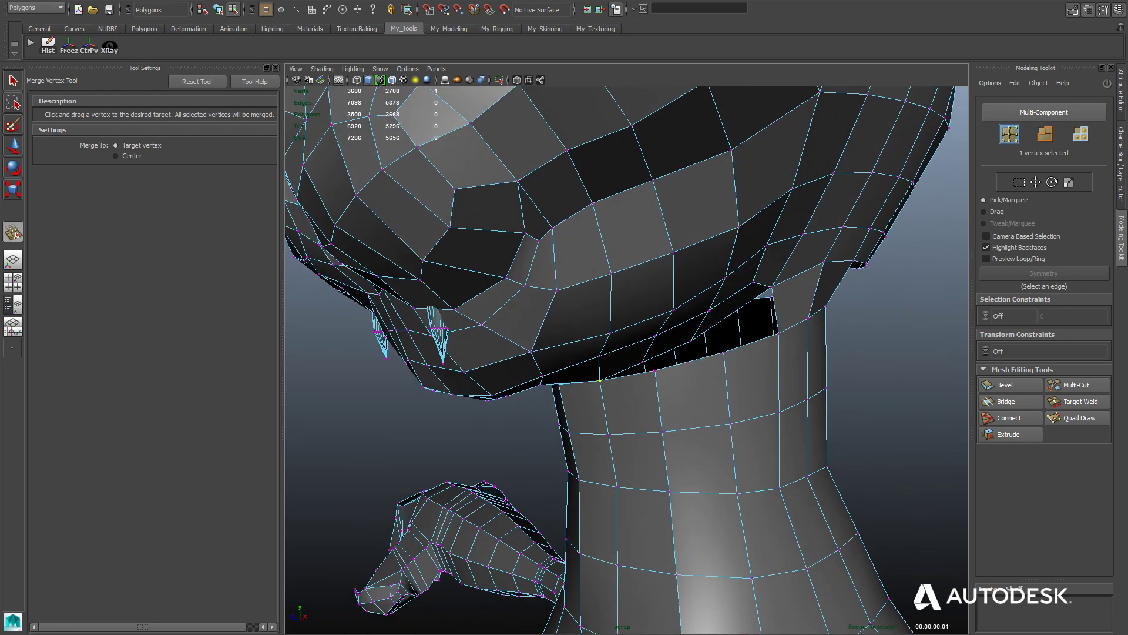
{"action": "left_click_drag", "start_coordinate": [656, 371], "coordinate": [656, 371]}
{"action": "left_click_drag", "start_coordinate": [656, 370], "coordinate": [623, 347], "text": "alt"}
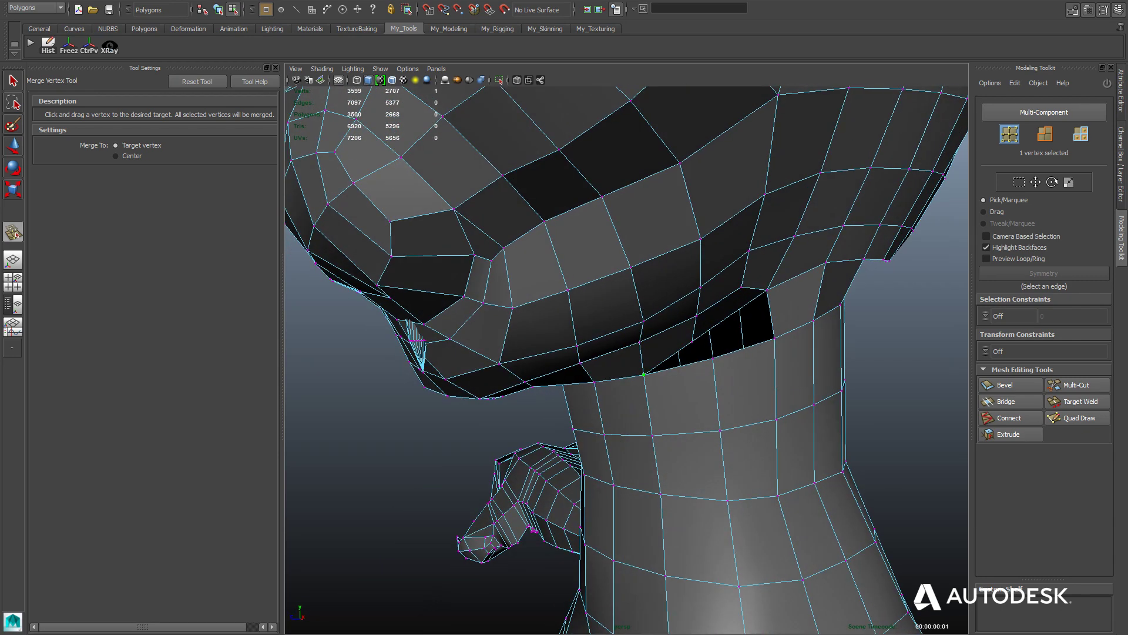
{"action": "left_click_drag", "start_coordinate": [708, 359], "coordinate": [709, 359]}
{"action": "mouse_move", "coordinate": [708, 360]}
{"action": "left_mouse_down", "text": "alt"}
{"action": "mouse_move", "coordinate": [675, 335]}
{"action": "mouse_move", "coordinate": [646, 264]}
{"action": "left_mouse_up", "text": "alt"}
{"action": "key", "text": "w"}
{"action": "key", "text": "space"}
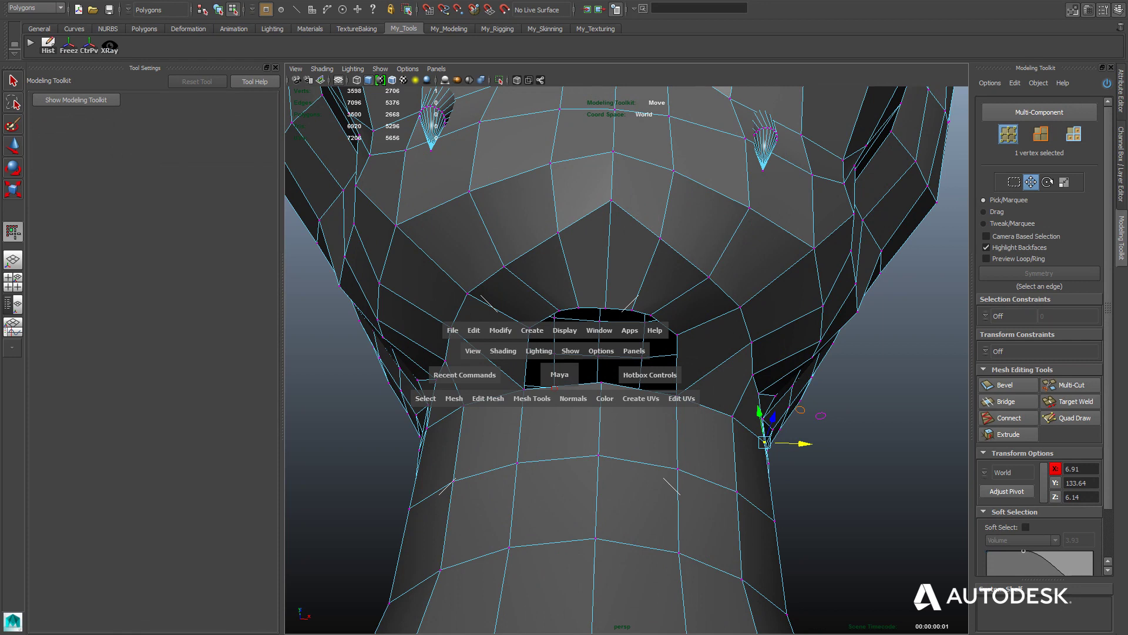
- Append two faces across the left and right parts of the hole under the chin
{"action": "left_click_drag", "start_coordinate": [564, 231], "coordinate": [557, 164]}
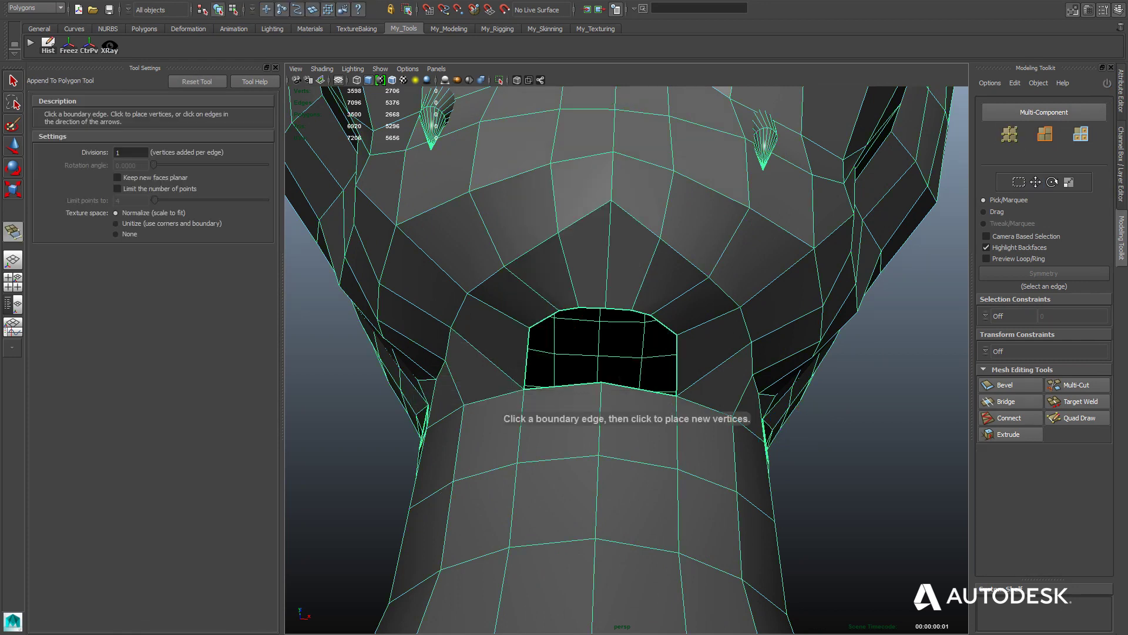
{"action": "left_click", "coordinate": [544, 320]}
{"action": "left_click", "coordinate": [564, 385]}
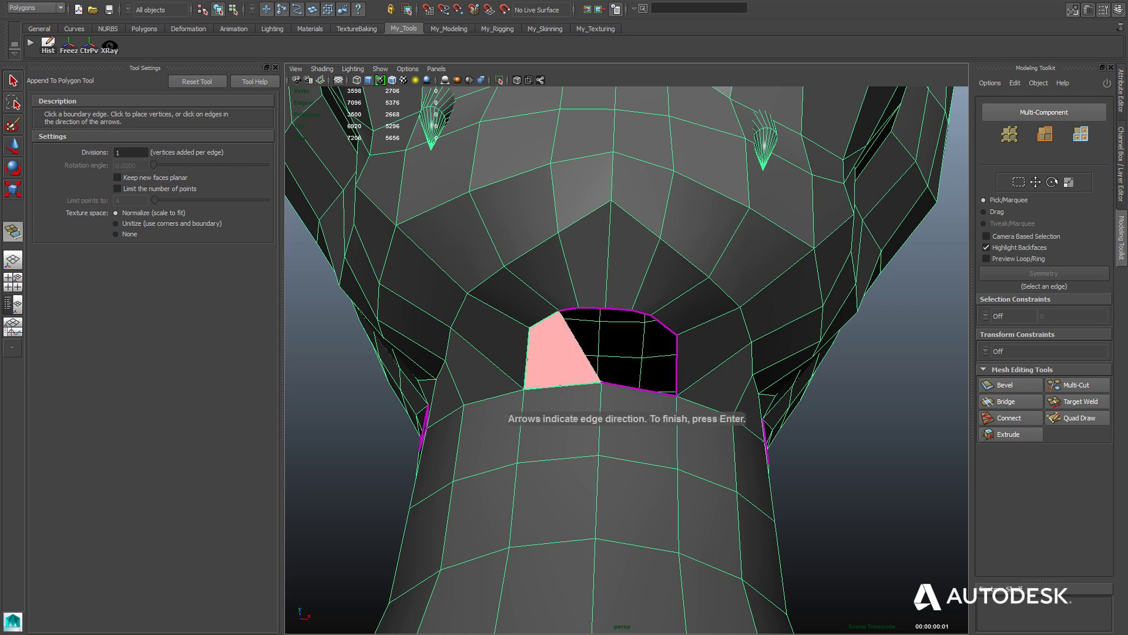
{"action": "key", "text": "Return"}
{"action": "key", "text": "g"}
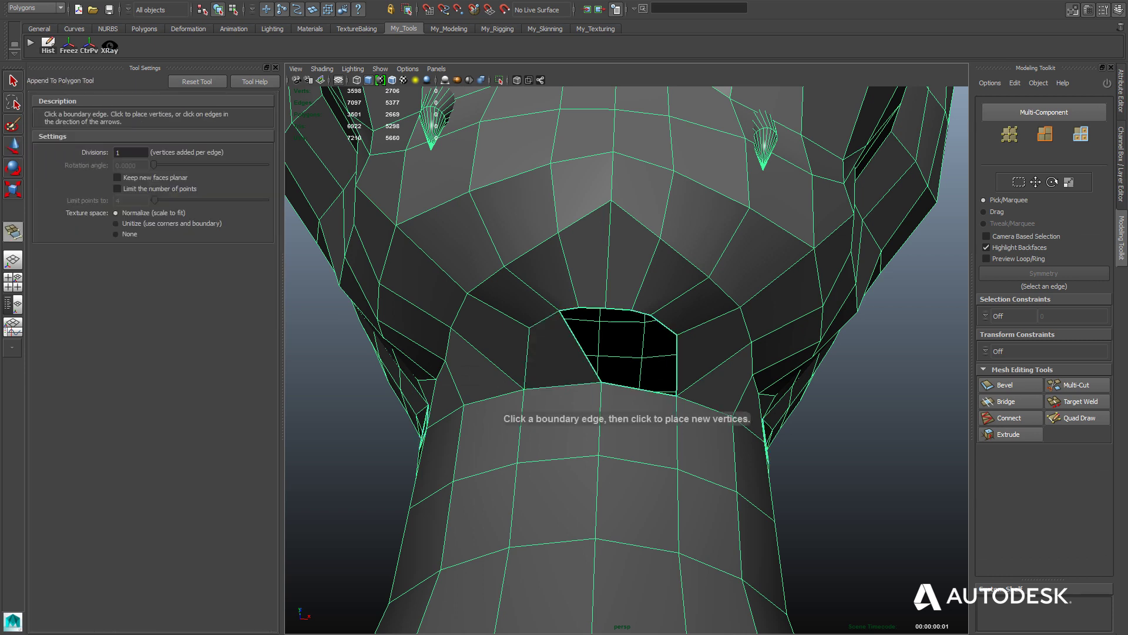
{"action": "left_click", "coordinate": [641, 388]}
{"action": "left_click", "coordinate": [664, 325]}
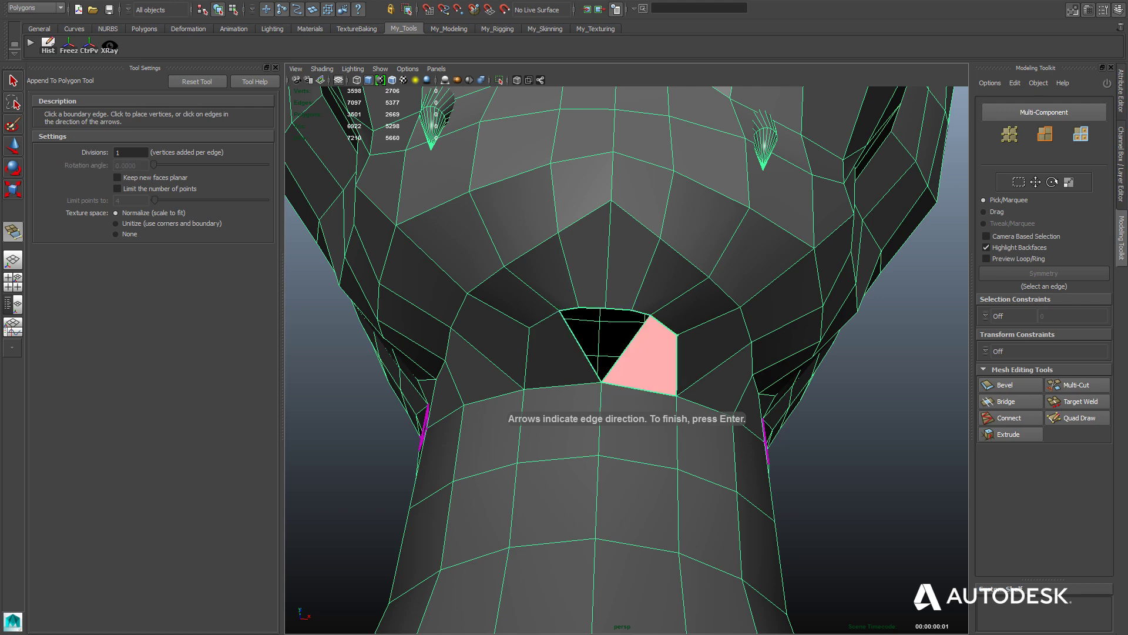
{"action": "key", "text": "Return"}
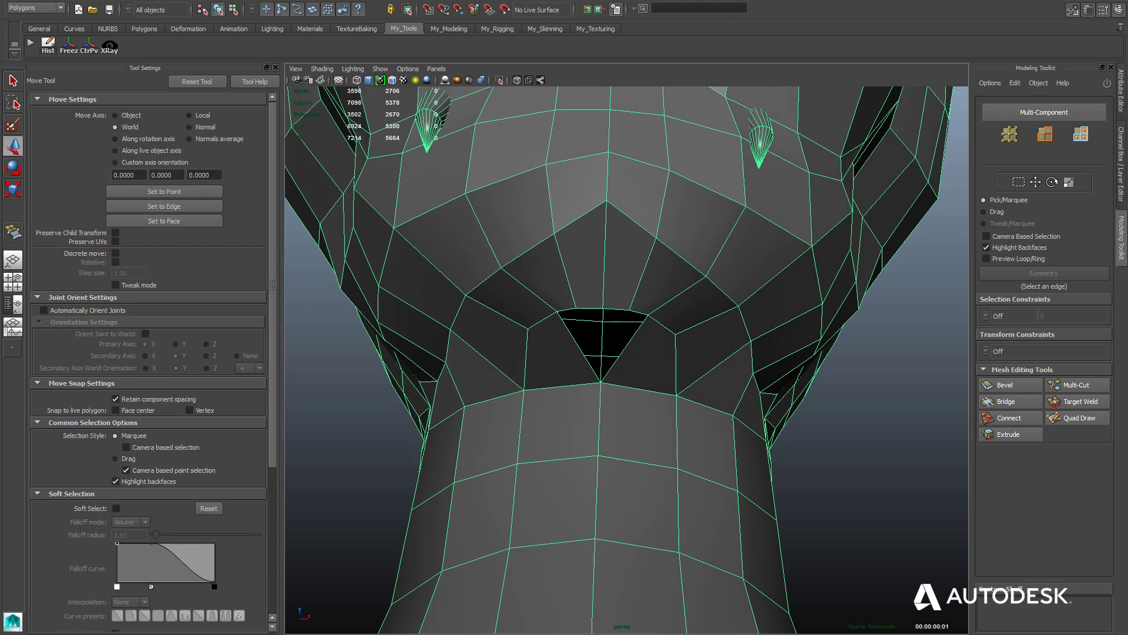
{"action": "left_click_drag", "start_coordinate": [623, 353], "coordinate": [517, 329], "text": "alt"}
- Append a face across the side gap between head and neck
{"action": "key", "text": "g"}
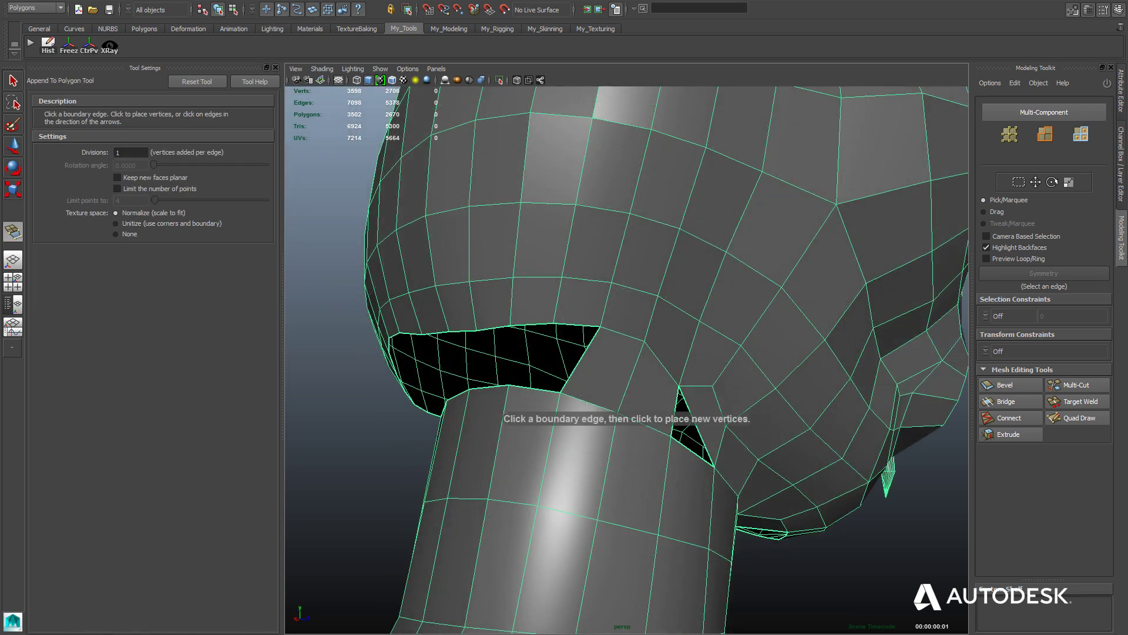
{"action": "left_click", "coordinate": [579, 356]}
{"action": "left_click", "coordinate": [509, 355]}
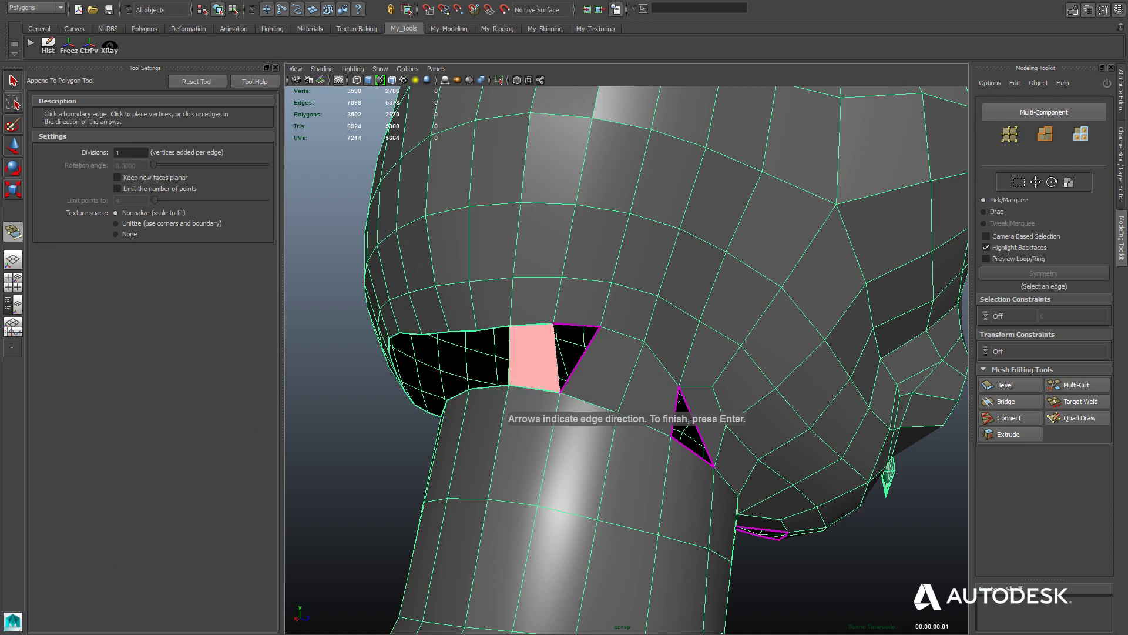
{"action": "key", "text": "w"}
{"action": "mouse_move", "coordinate": [626, 353]}
{"action": "left_mouse_down", "text": "alt"}
{"action": "mouse_move", "coordinate": [528, 376]}
{"action": "mouse_move", "coordinate": [439, 335]}
{"action": "left_mouse_up", "text": "alt"}
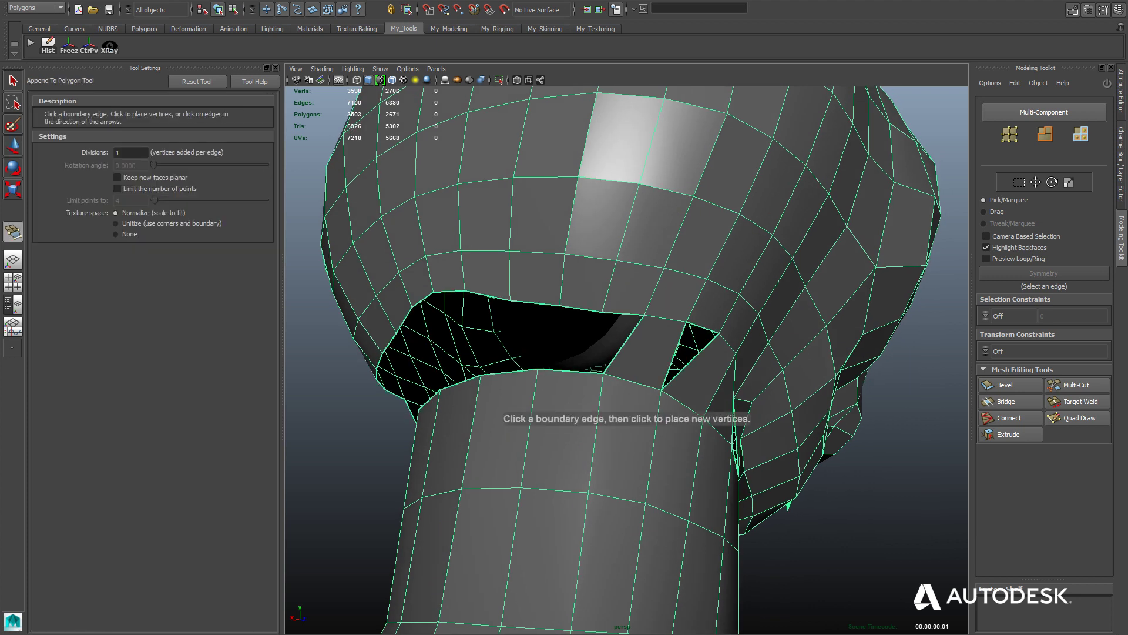
- Span a quad across the remaining front gap at the neck
{"action": "left_click", "coordinate": [560, 305]}
{"action": "left_click", "coordinate": [570, 372]}
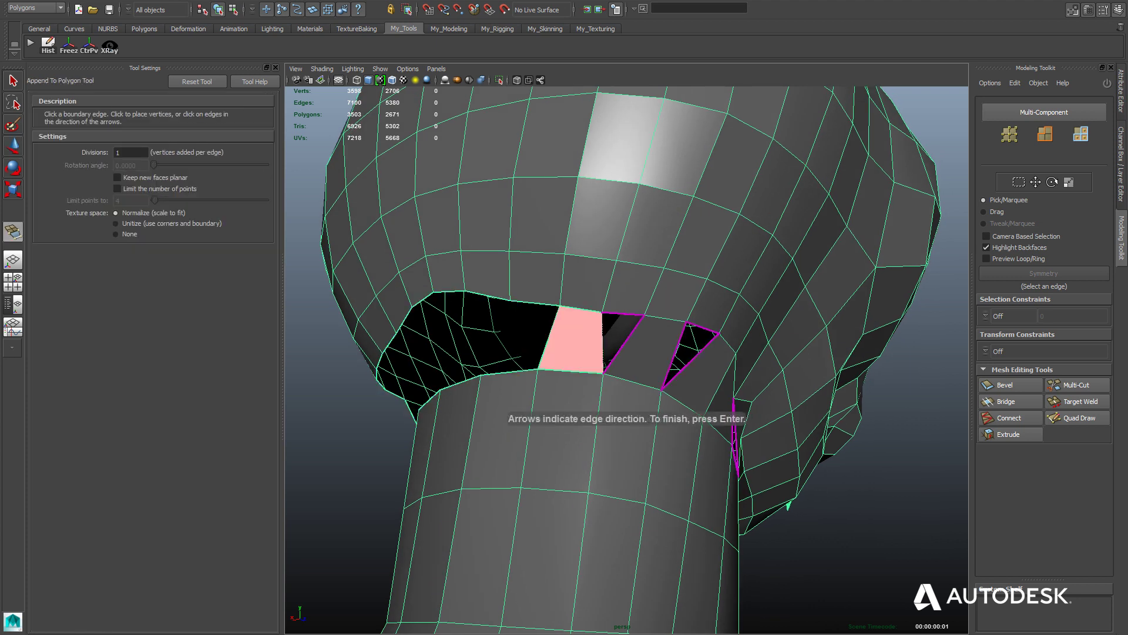
{"action": "key", "text": "Return"}
{"action": "key", "text": "w"}
{"action": "left_click_drag", "start_coordinate": [570, 372], "coordinate": [605, 362], "text": "alt"}
- Add another bridging face across the next gap along the seam
{"action": "key", "text": "y"}
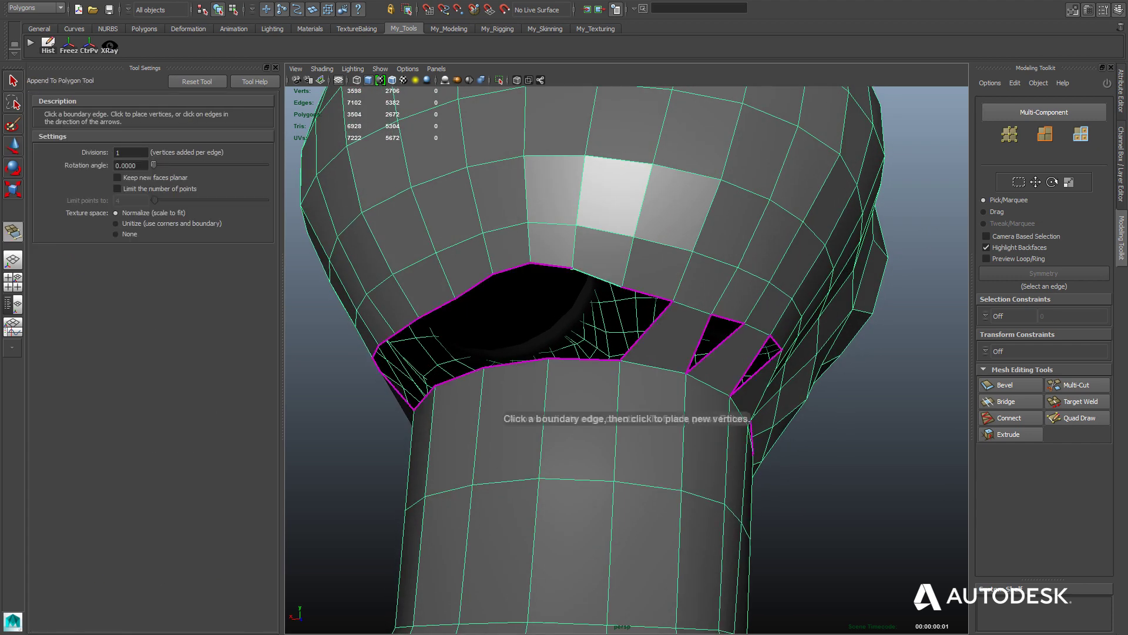
{"action": "left_click", "coordinate": [585, 360]}
{"action": "key", "text": "Return"}
{"action": "key", "text": "w"}
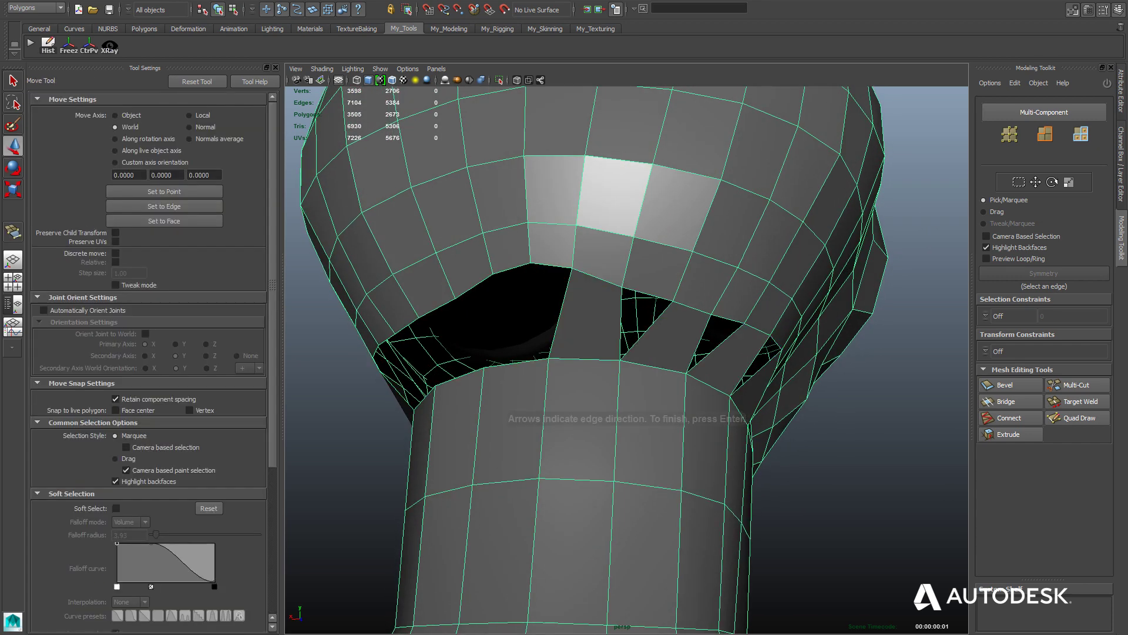
{"action": "mouse_move", "coordinate": [626, 353]}
{"action": "left_mouse_down", "text": "alt"}
{"action": "mouse_move", "coordinate": [540, 370]}
{"action": "mouse_move", "coordinate": [538, 412]}
{"action": "left_mouse_up", "text": "alt"}
- Bridge a further neck gap with a face between its opposite border edges
{"action": "key", "text": "shift+a"}
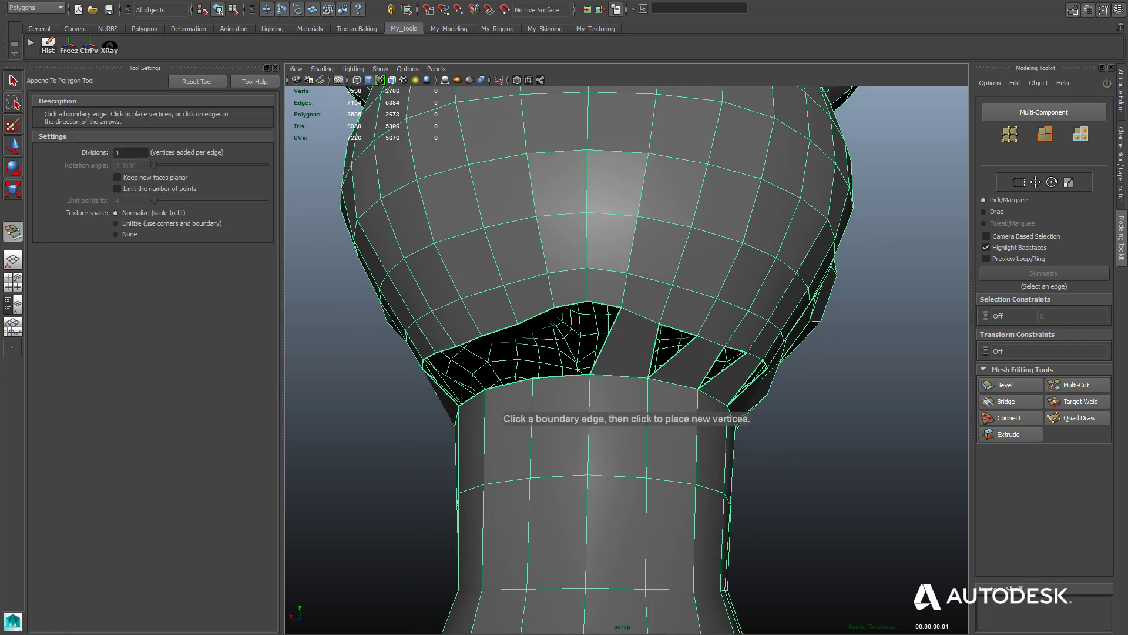
{"action": "left_click", "coordinate": [518, 323]}
{"action": "left_click", "coordinate": [561, 376]}
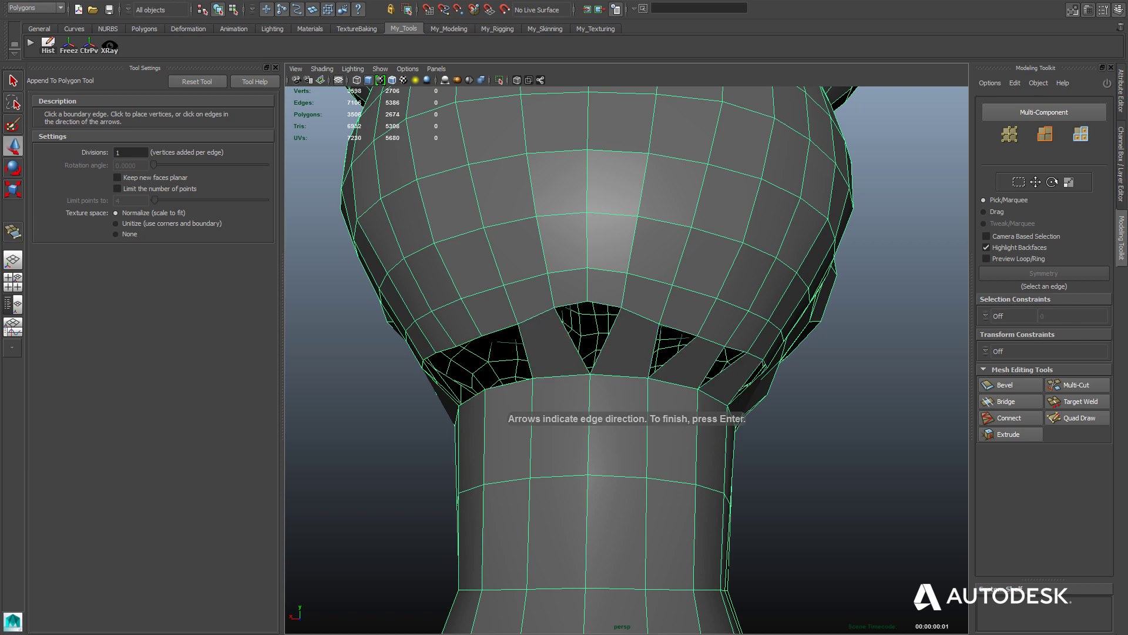
{"action": "key", "text": "Return"}
{"action": "key", "text": "w"}
{"action": "left_click_drag", "start_coordinate": [561, 376], "coordinate": [556, 388], "text": "alt"}
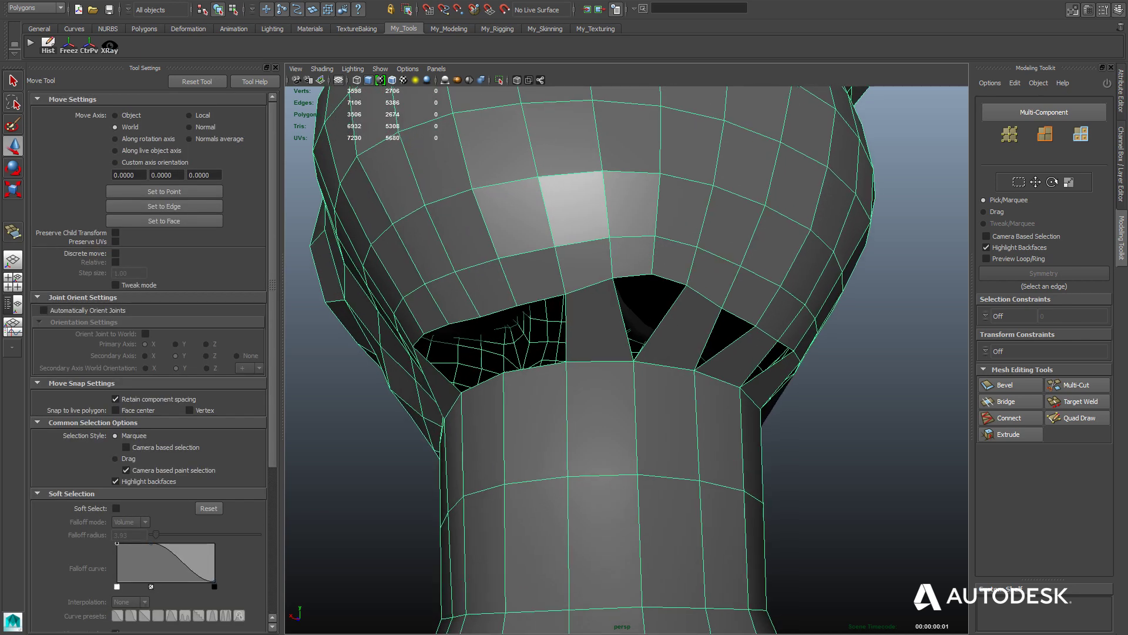
- Try adding a face in the left hole, then undo it
{"action": "key", "text": "g"}
{"action": "left_click", "coordinate": [564, 329]}
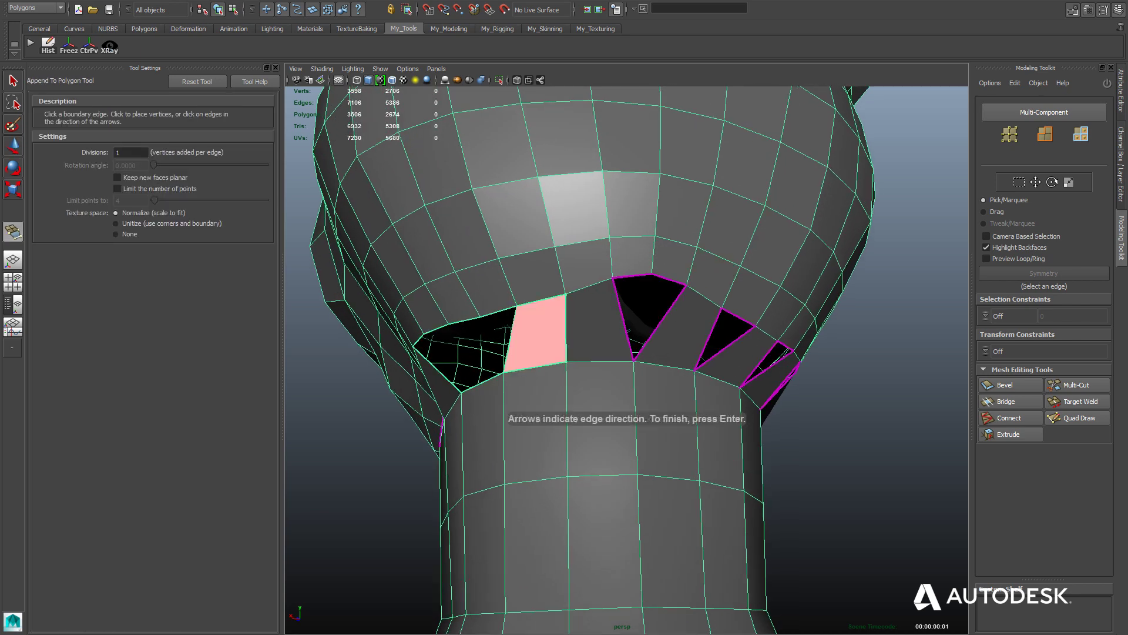
{"action": "left_click_drag", "start_coordinate": [623, 352], "coordinate": [606, 356], "text": "alt"}
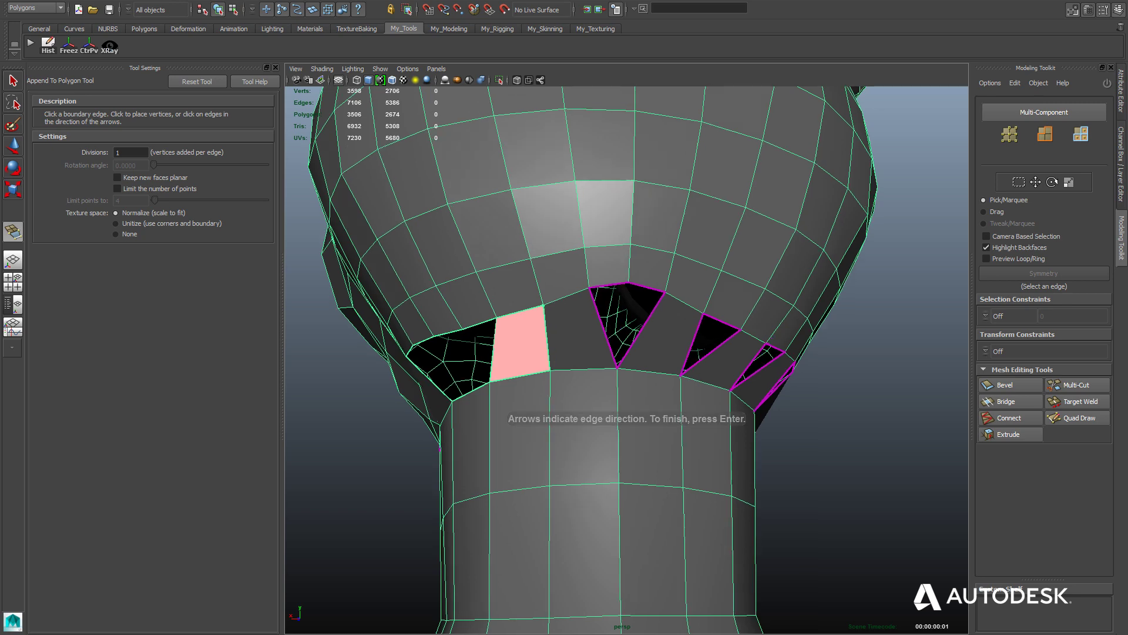
{"action": "key", "text": "w"}
{"action": "key", "text": "ctrl+z"}
{"action": "left_click_drag", "start_coordinate": [623, 353], "coordinate": [587, 335], "text": "alt"}
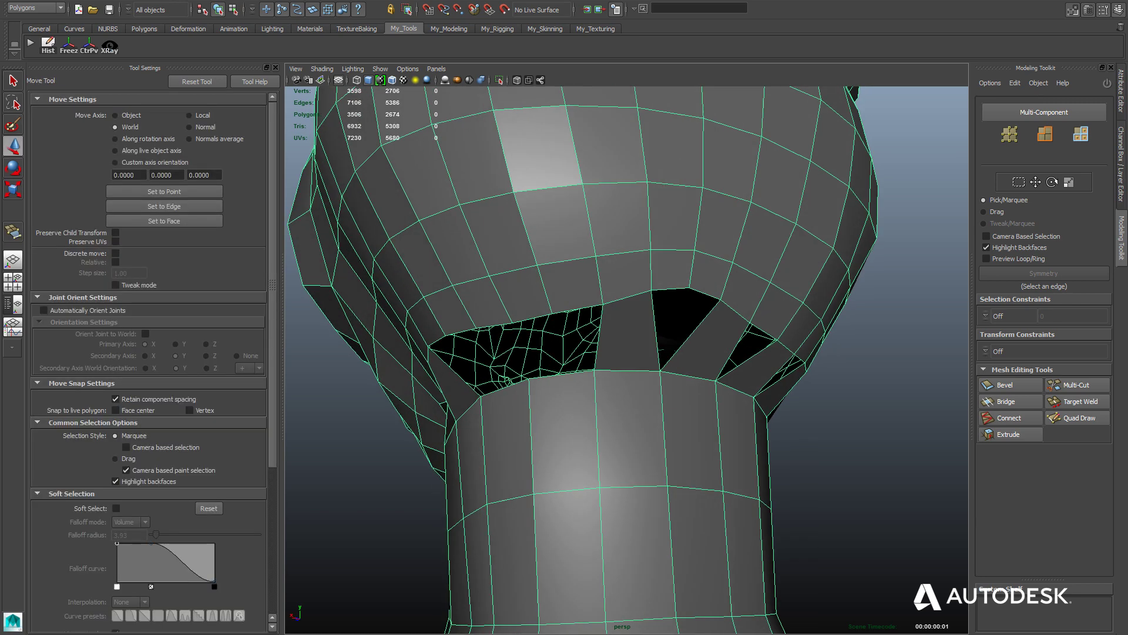
- Bridge the left hole between its top and bottom edges with a new face
{"action": "key", "text": "g"}
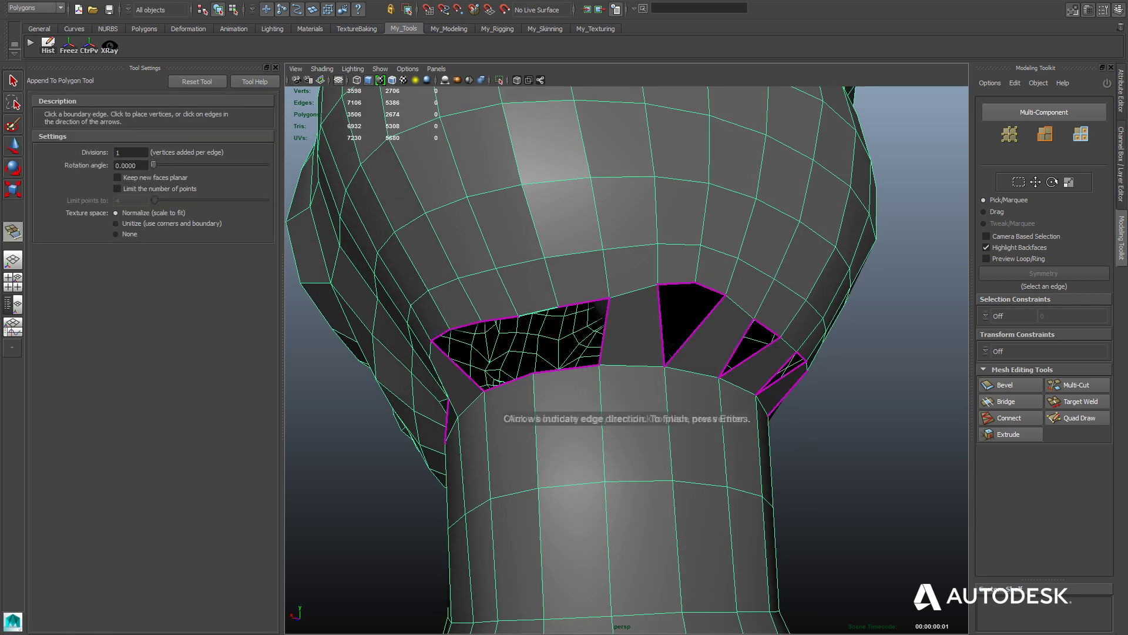
{"action": "left_click", "coordinate": [537, 311]}
{"action": "left_click", "coordinate": [565, 369]}
{"action": "key", "text": "Return"}
{"action": "key", "text": "w"}
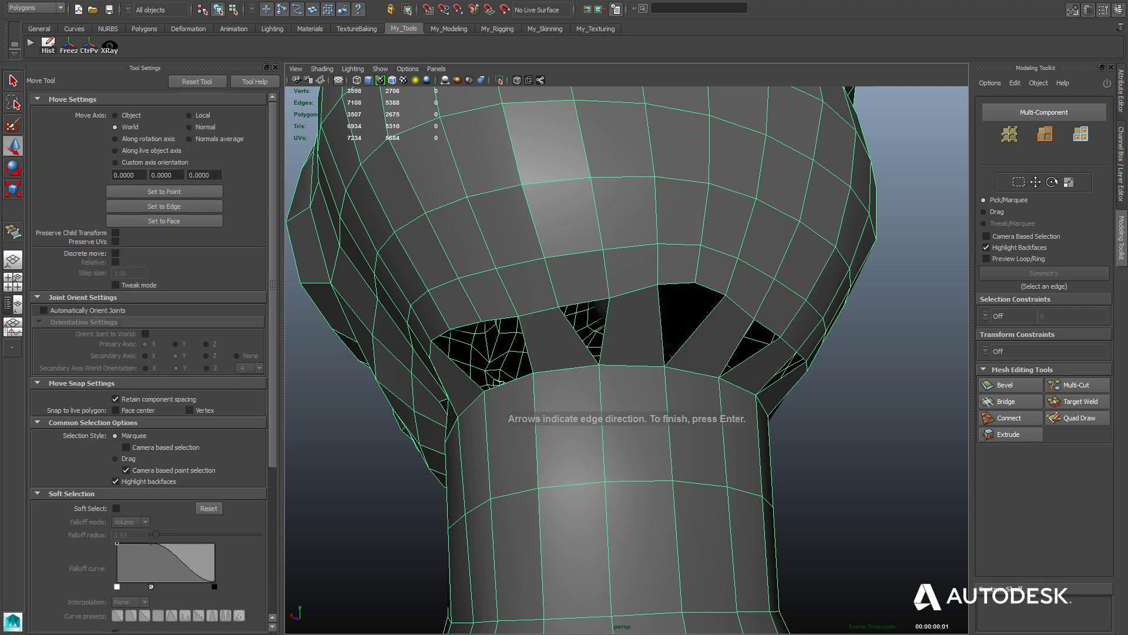
{"action": "left_click_drag", "start_coordinate": [623, 353], "coordinate": [587, 376], "text": "alt"}
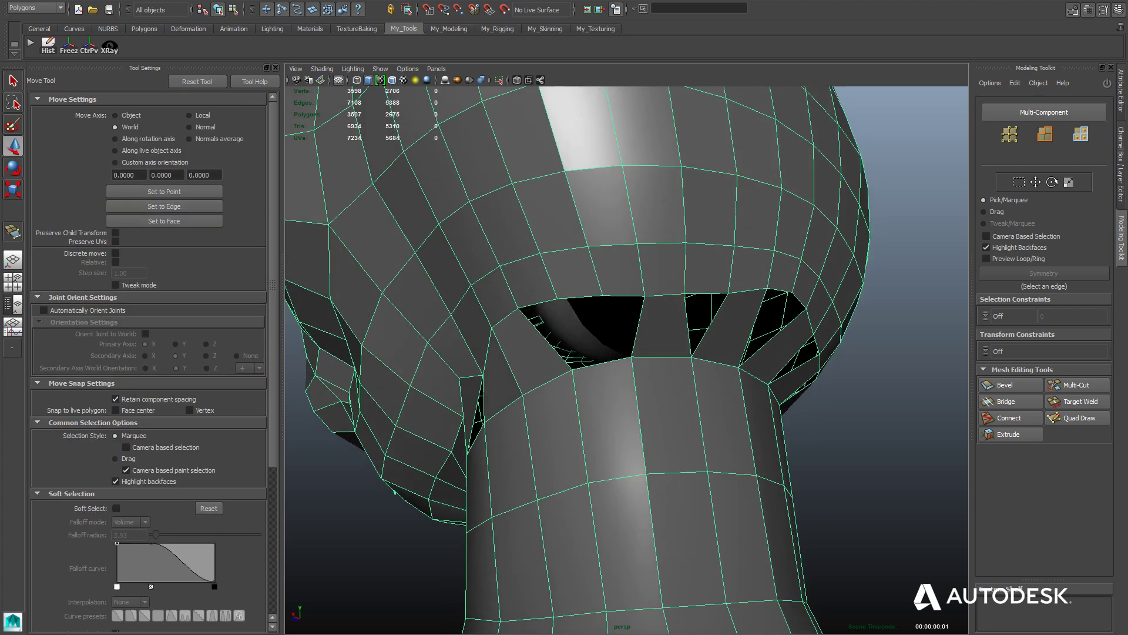
- Append one more face bridging the next hole on the neck
{"action": "key", "text": "g"}
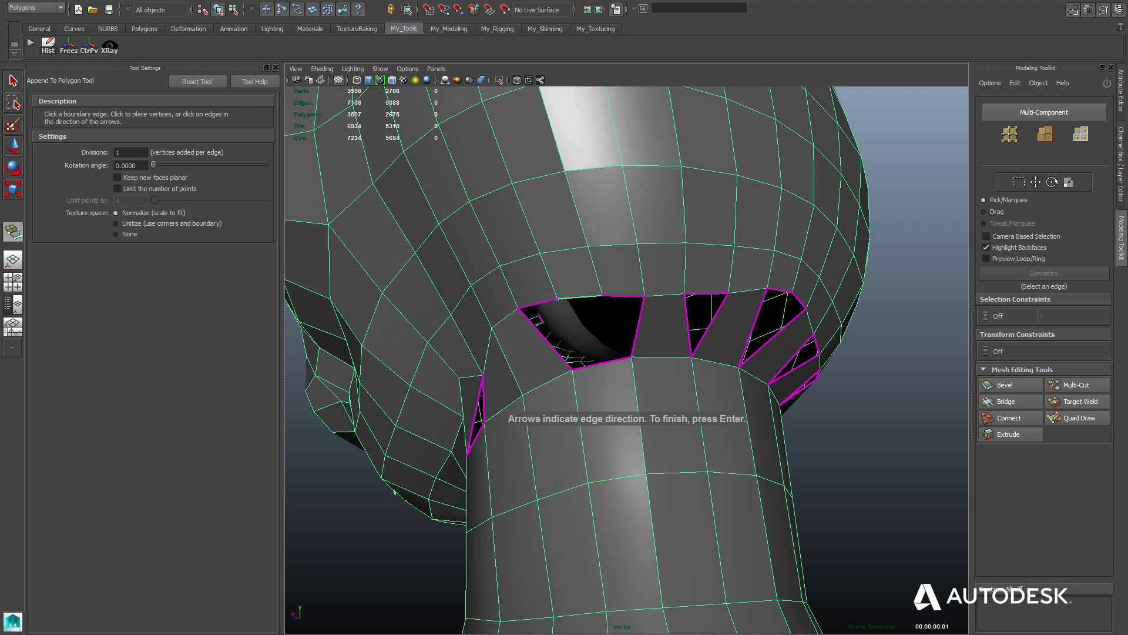
{"action": "left_click", "coordinate": [602, 363]}
{"action": "key", "text": "Return"}
{"action": "key", "text": "w"}
{"action": "left_click_drag", "start_coordinate": [622, 352], "coordinate": [588, 388], "text": "alt"}
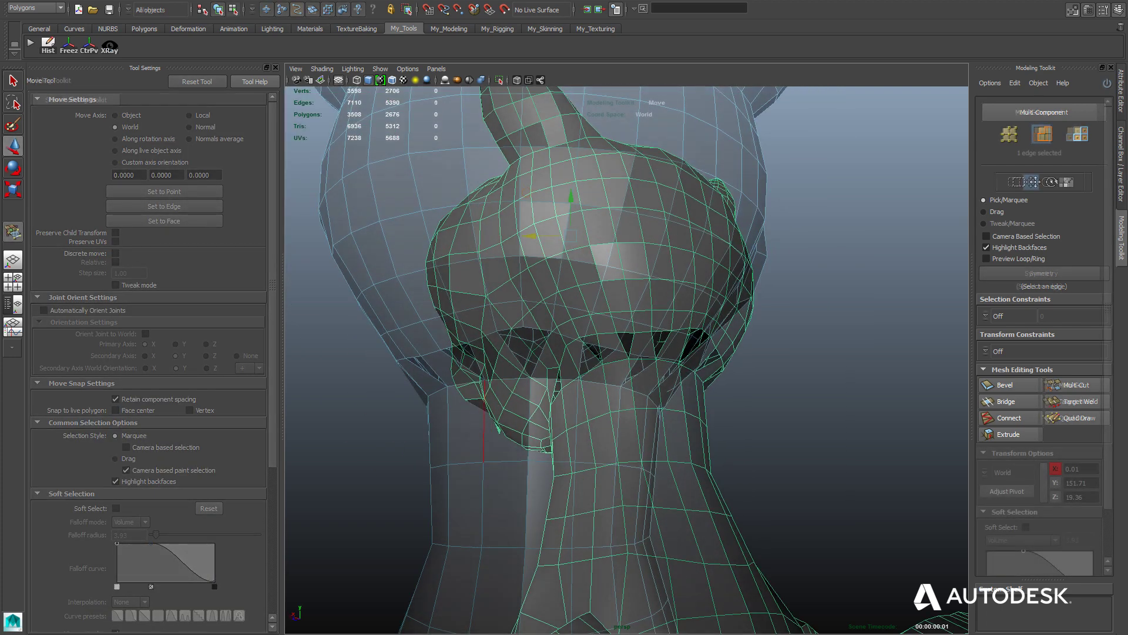
- Select a hole's border edges and cap it with Mesh > Fill Hole
{"action": "scroll", "coordinate": [509, 164], "scroll_direction": "up", "scroll_amount": 2}
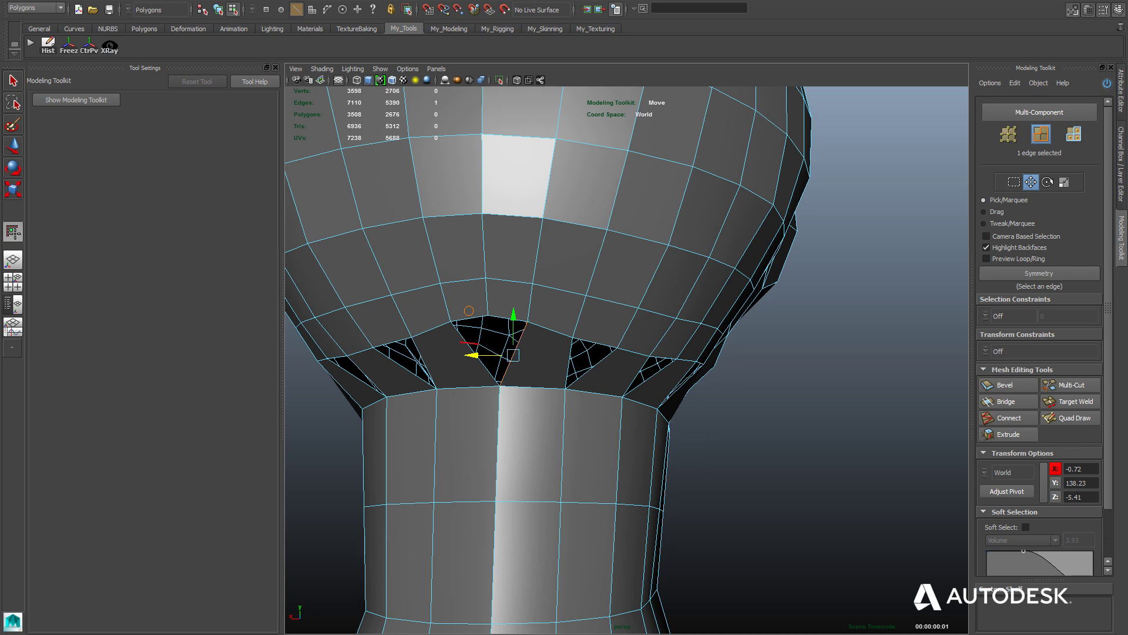
{"action": "left_click", "coordinate": [468, 325], "text": "shift"}
{"action": "left_click_drag", "start_coordinate": [529, 353], "coordinate": [588, 317], "text": "alt"}
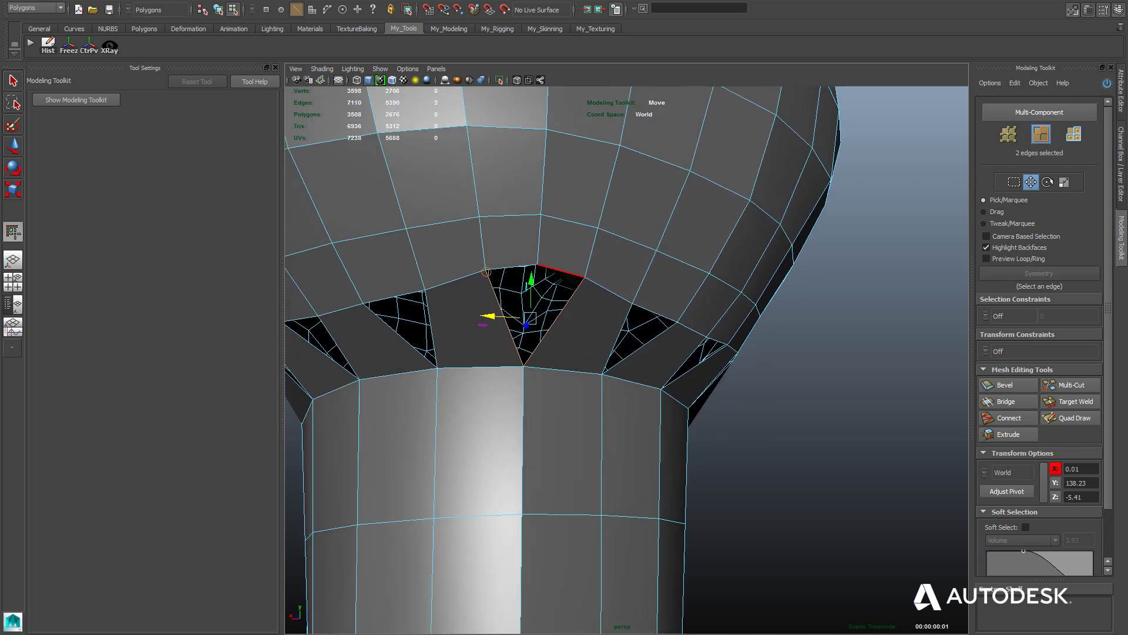
{"action": "key", "text": "space"}
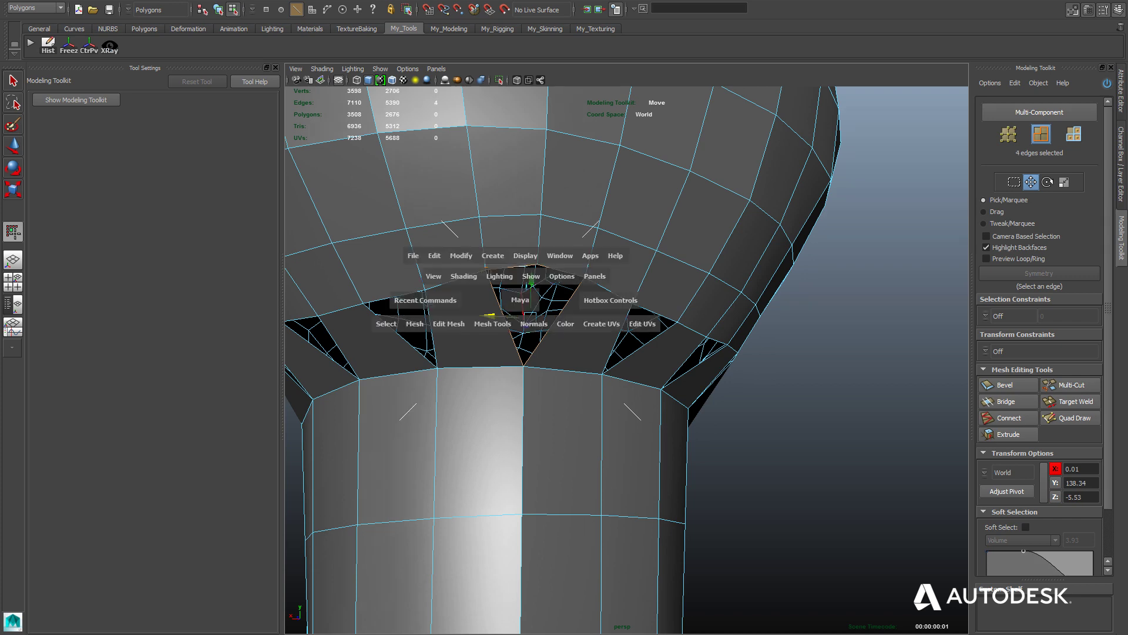
{"action": "left_click_drag", "start_coordinate": [492, 324], "coordinate": [447, 420]}
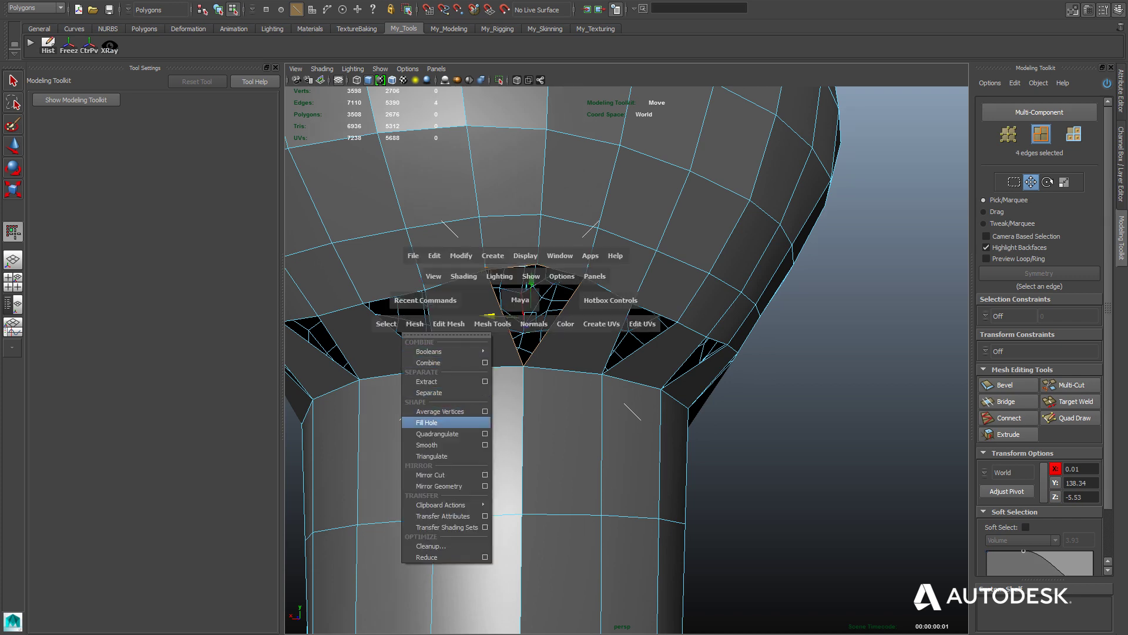
- Select the triangular hole's left and right edges and fill it with Fill Hole
{"action": "left_click_drag", "start_coordinate": [587, 329], "coordinate": [528, 335], "text": "alt"}
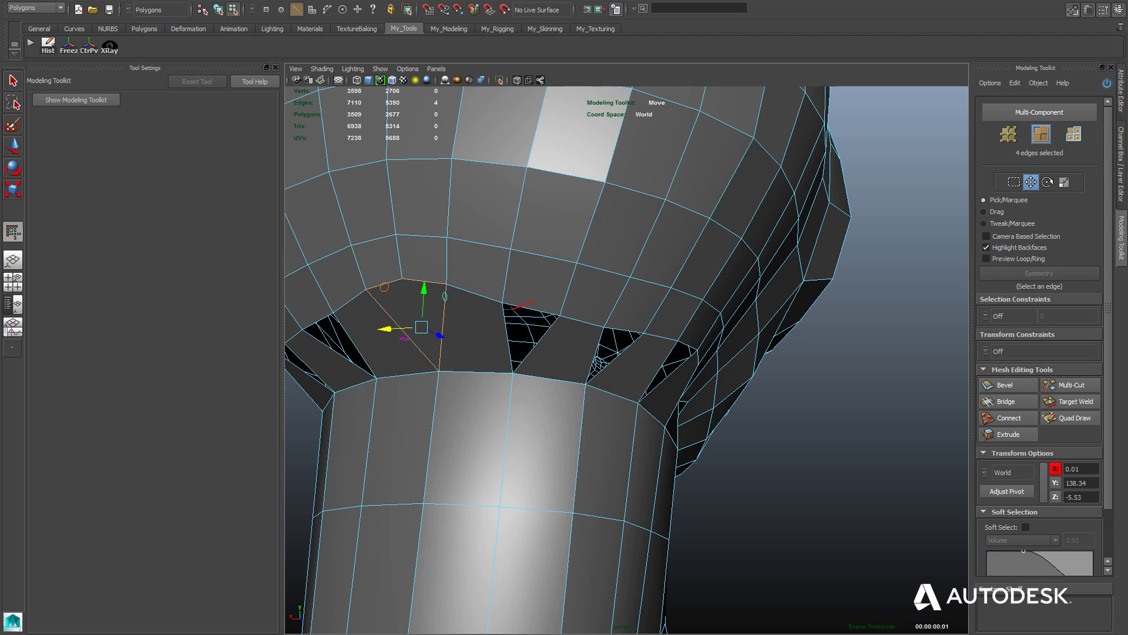
{"action": "left_click", "coordinate": [536, 345]}
{"action": "left_click", "coordinate": [550, 378]}
{"action": "left_click_drag", "start_coordinate": [550, 378], "coordinate": [562, 381], "text": "alt"}
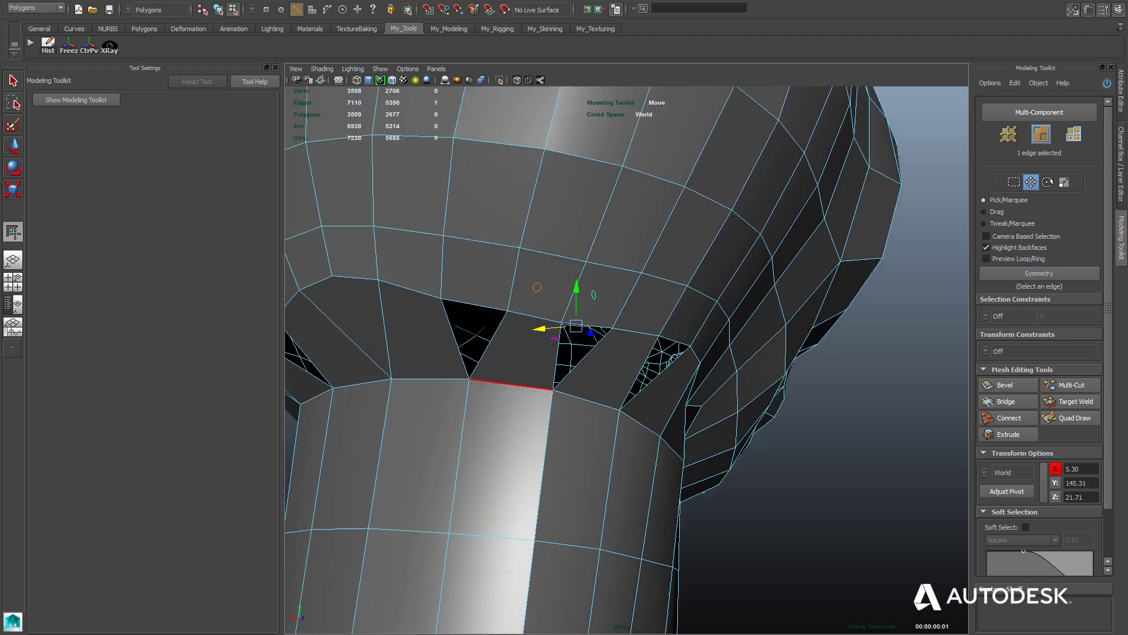
{"action": "left_click", "coordinate": [456, 347]}
{"action": "left_click", "coordinate": [486, 344], "text": "shift"}
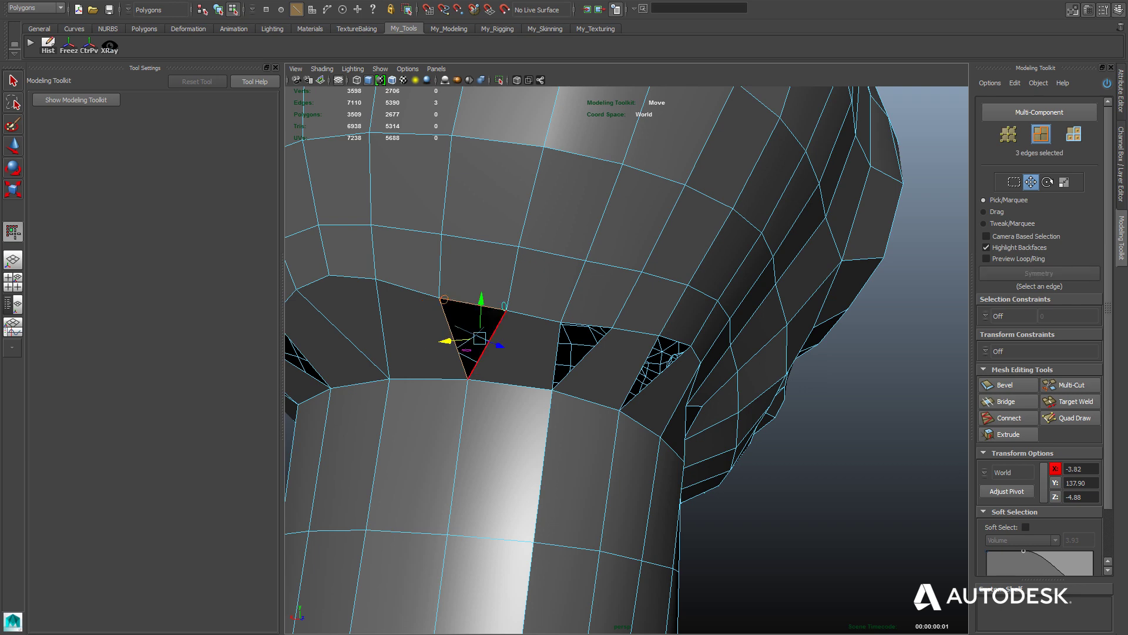
{"action": "key", "text": "space"}
{"action": "left_click_drag", "start_coordinate": [394, 356], "coordinate": [411, 455]}
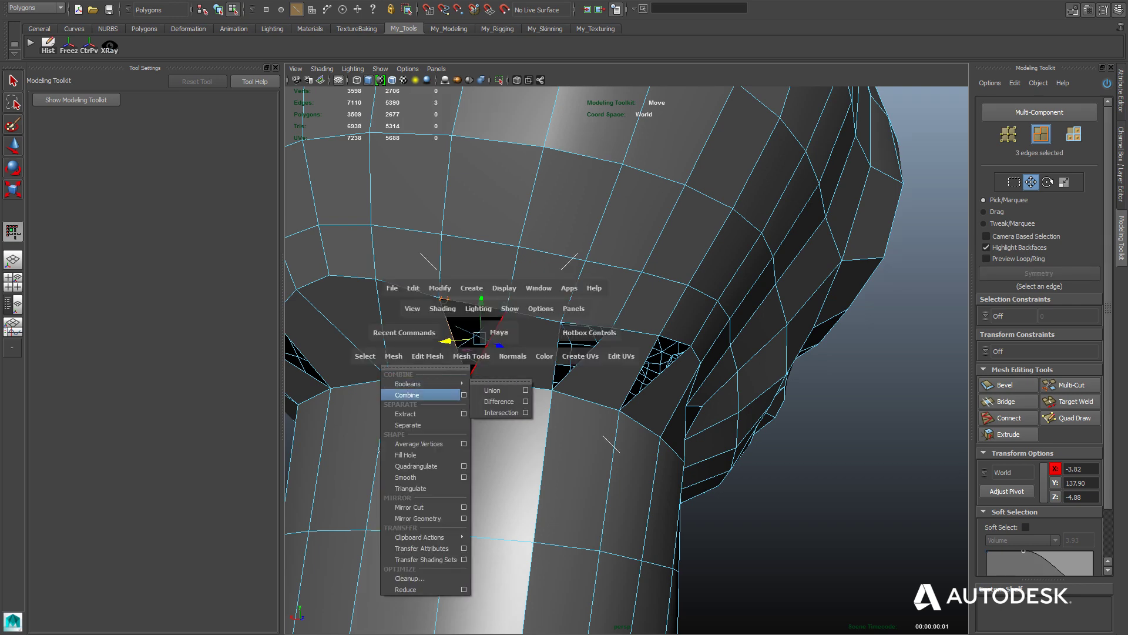
{"action": "left_click_drag", "start_coordinate": [470, 353], "coordinate": [447, 353], "text": "alt"}
- Select three border edges of the next triangular hole
{"action": "scroll", "coordinate": [446, 353], "scroll_direction": "up", "scroll_amount": 2}
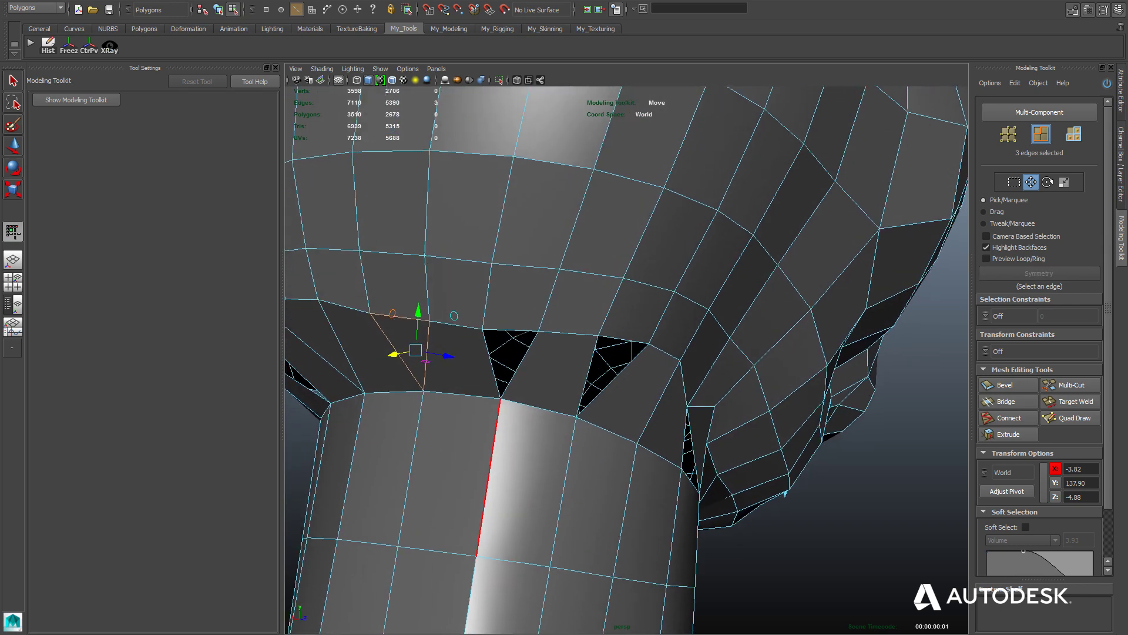
{"action": "left_click", "coordinate": [492, 363]}
{"action": "left_click", "coordinate": [519, 364], "text": "shift"}
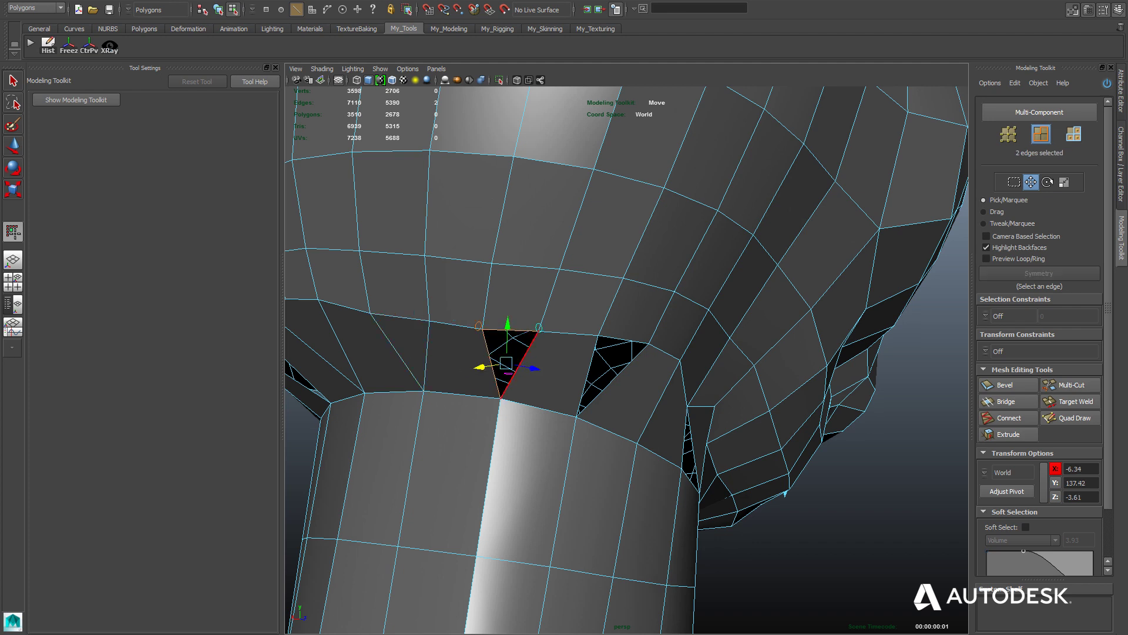
{"action": "key", "text": "q"}
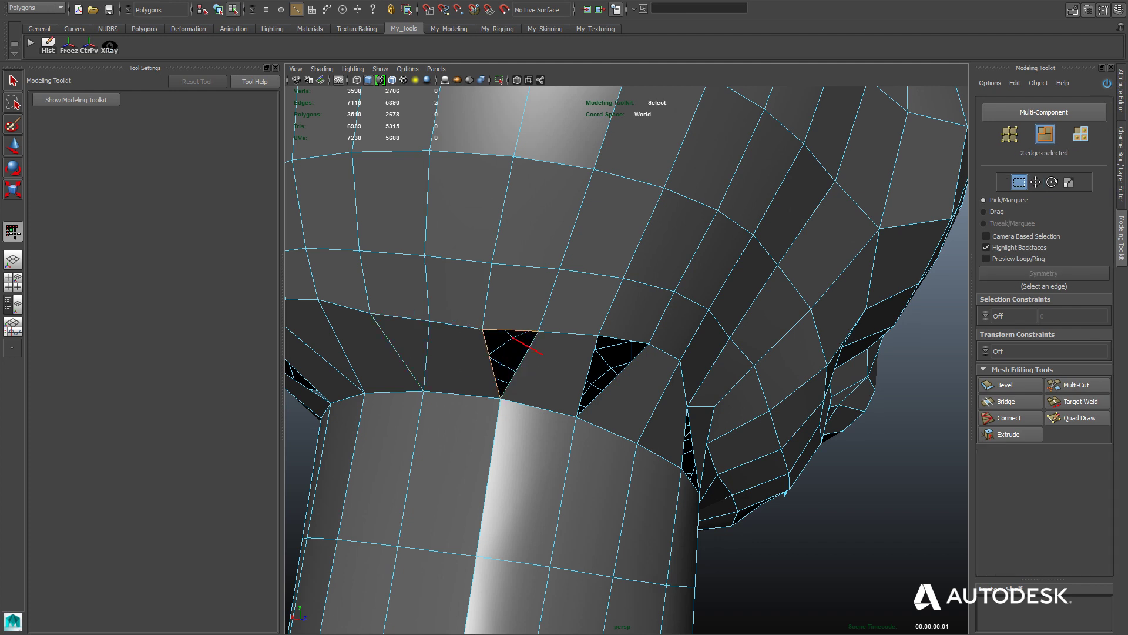
{"action": "left_click", "coordinate": [522, 366], "text": "shift"}
{"action": "key", "text": "space"}
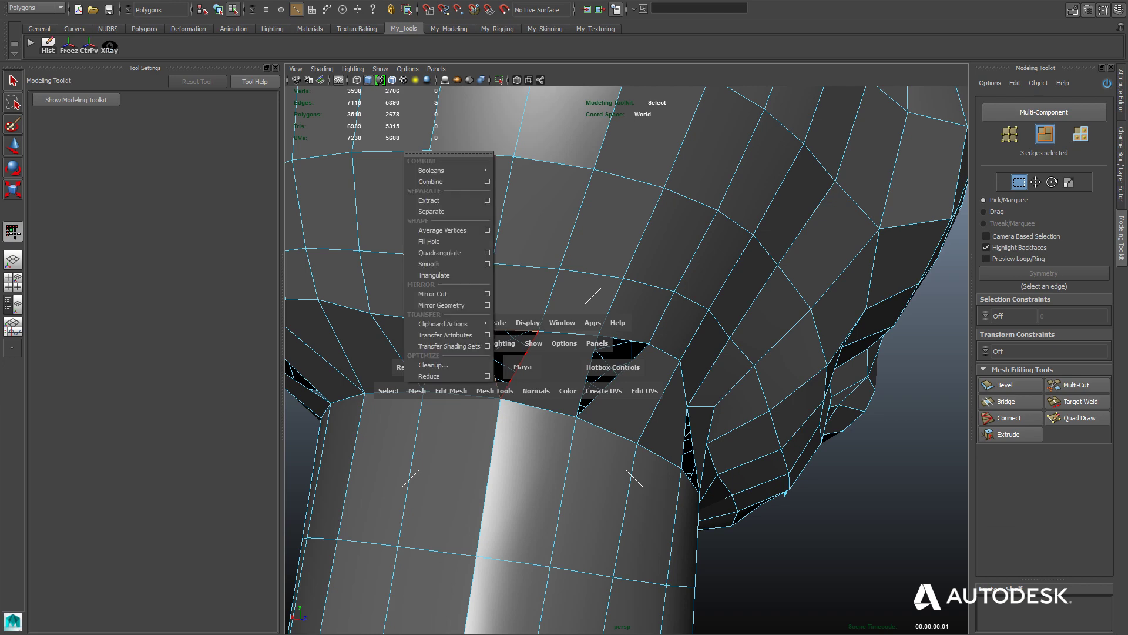
- Fill the selected triangular hole, then select and fill the next one
{"action": "left_click_drag", "start_coordinate": [451, 391], "coordinate": [450, 241]}
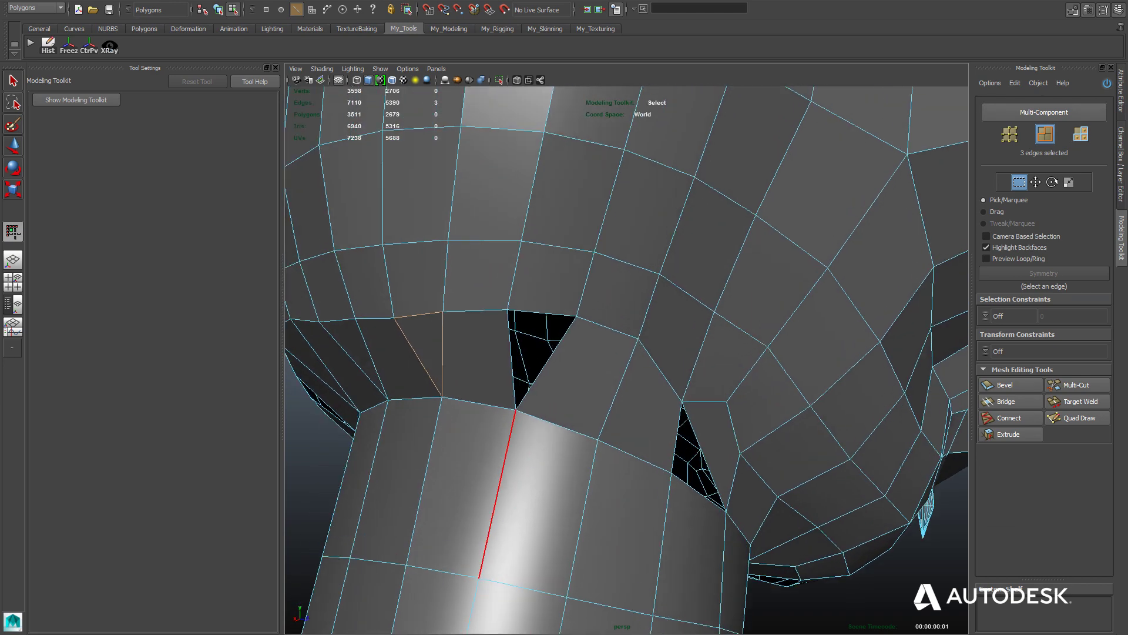
{"action": "left_click", "coordinate": [531, 337]}
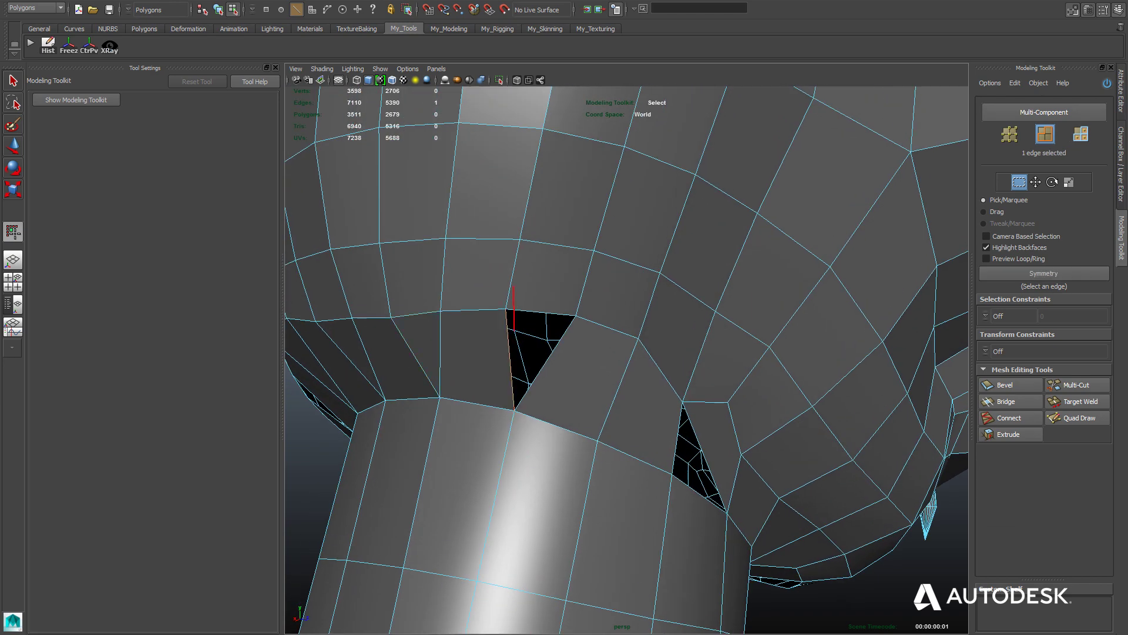
{"action": "left_click_drag", "start_coordinate": [546, 317], "coordinate": [523, 282], "text": "alt"}
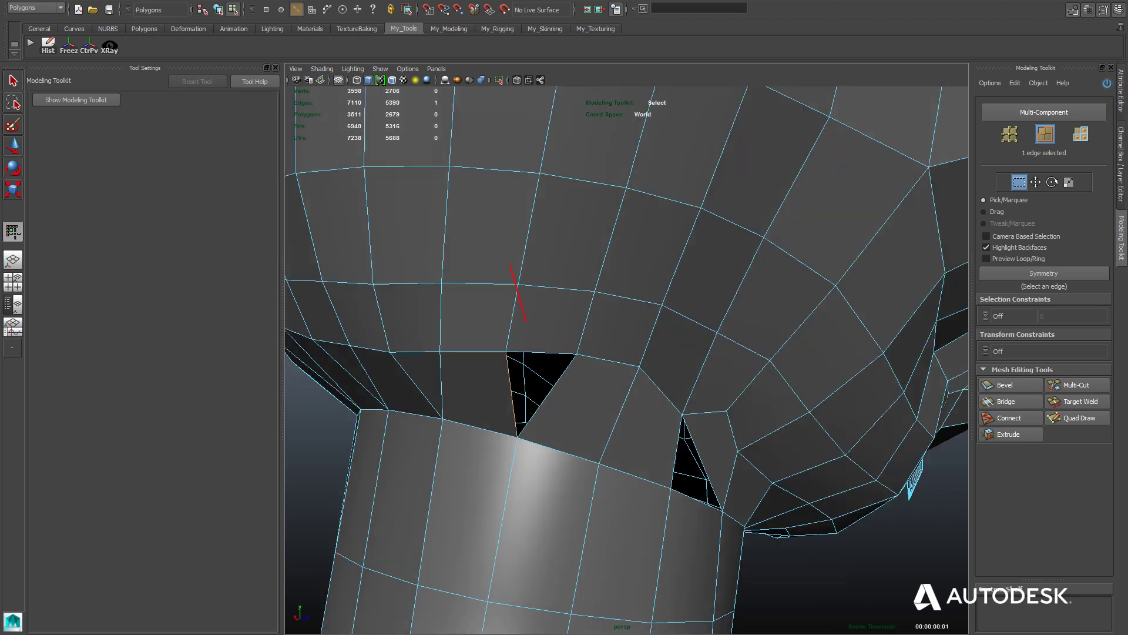
{"action": "left_click", "coordinate": [548, 398], "text": "shift"}
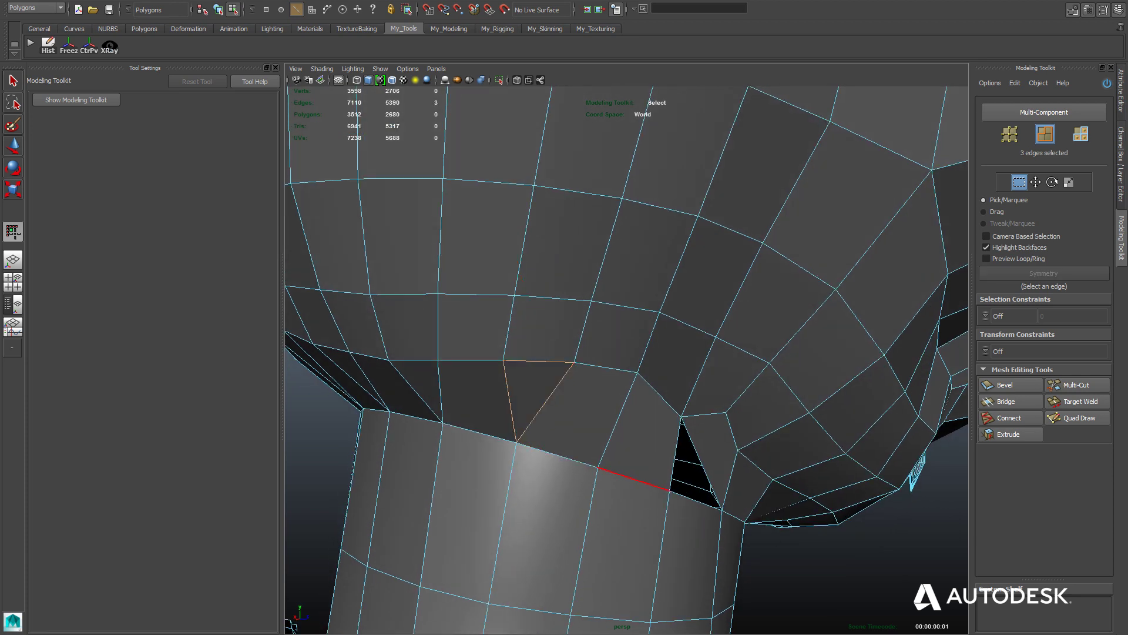
{"action": "left_click_drag", "start_coordinate": [626, 359], "coordinate": [575, 317], "text": "alt"}
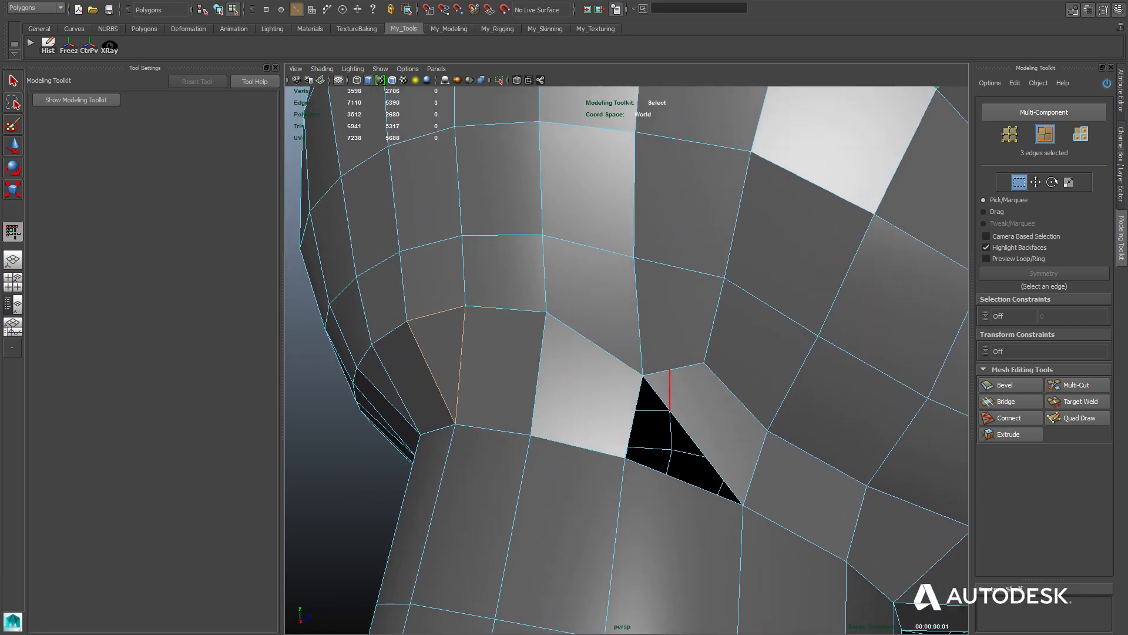
- Fill two more triangular holes by selecting their border edges and using Ctrl+F
{"action": "left_click", "coordinate": [670, 410]}
{"action": "key", "text": "Left"}
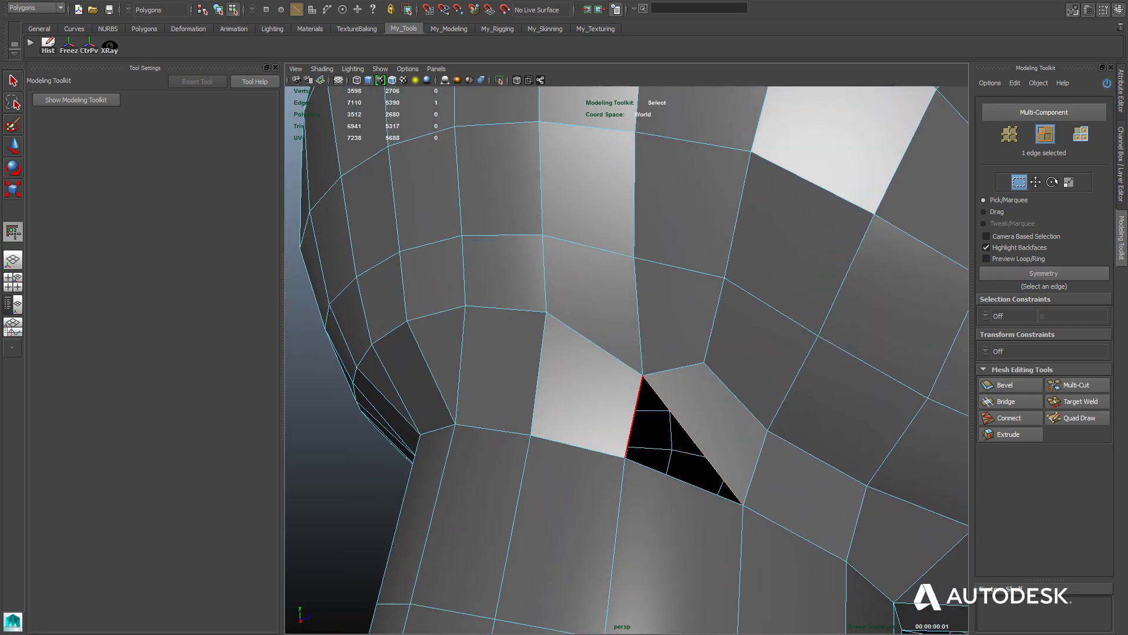
{"action": "key", "text": "shift+Left"}
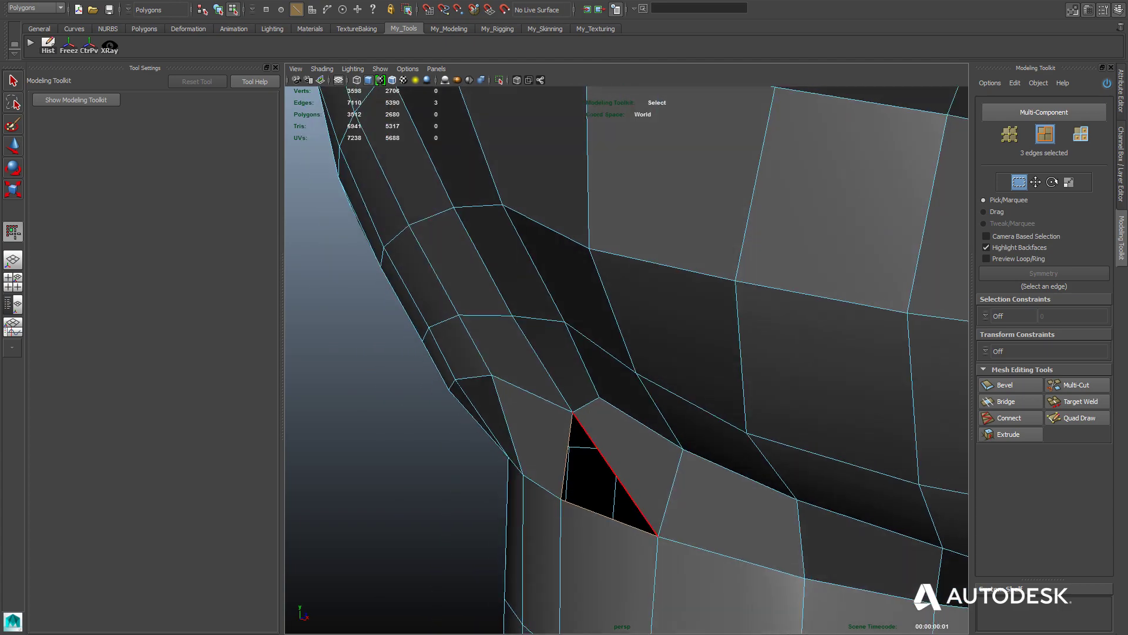
{"action": "key", "text": "ctrl+f"}
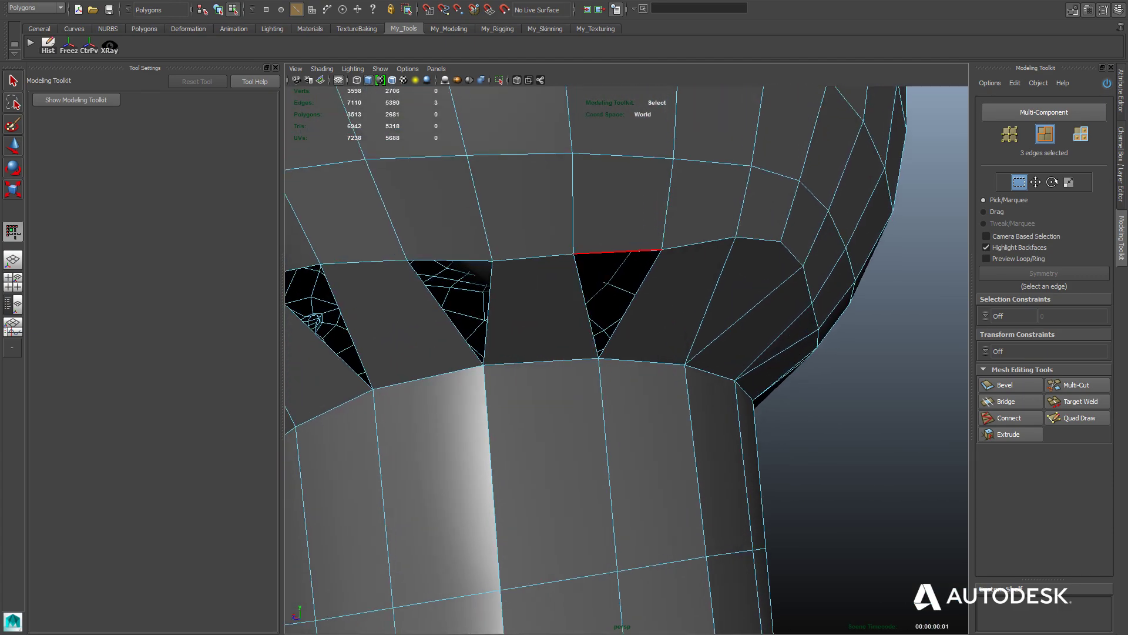
{"action": "left_click", "coordinate": [617, 252]}
{"action": "left_click", "coordinate": [586, 306], "text": "shift"}
{"action": "key", "text": "ctrl+f"}
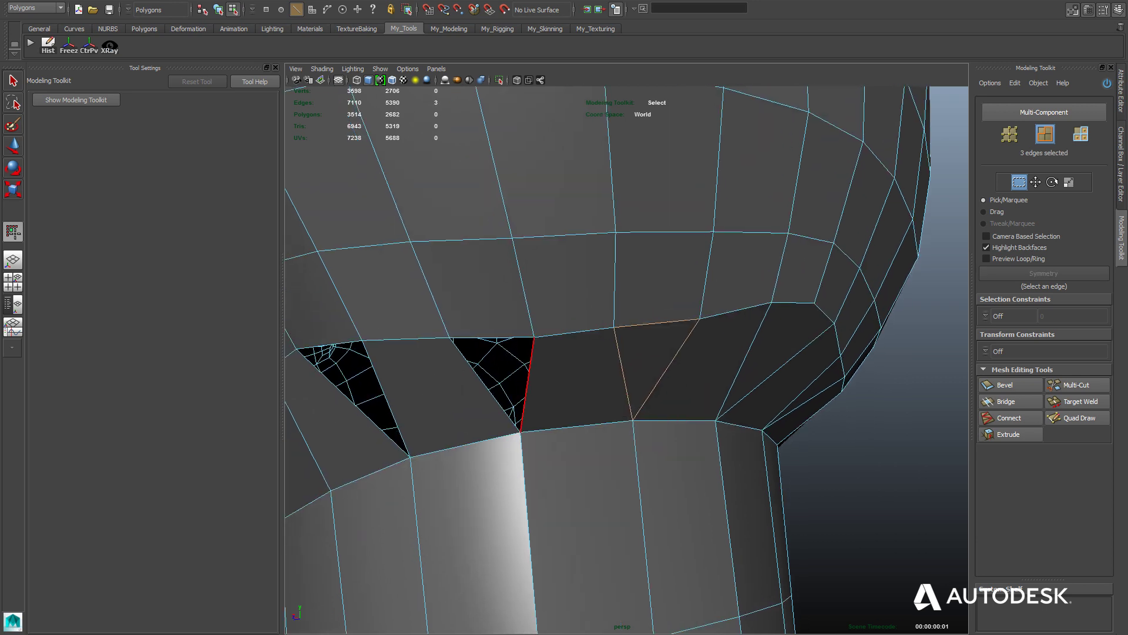
- Fill three further triangular seam holes, orbiting between them
{"action": "left_click", "coordinate": [491, 337]}
{"action": "left_click", "coordinate": [527, 385], "text": "shift"}
{"action": "key", "text": "ctrl+f"}
{"action": "left_click_drag", "start_coordinate": [588, 353], "coordinate": [611, 329], "text": "alt"}
{"action": "left_click", "coordinate": [494, 268]}
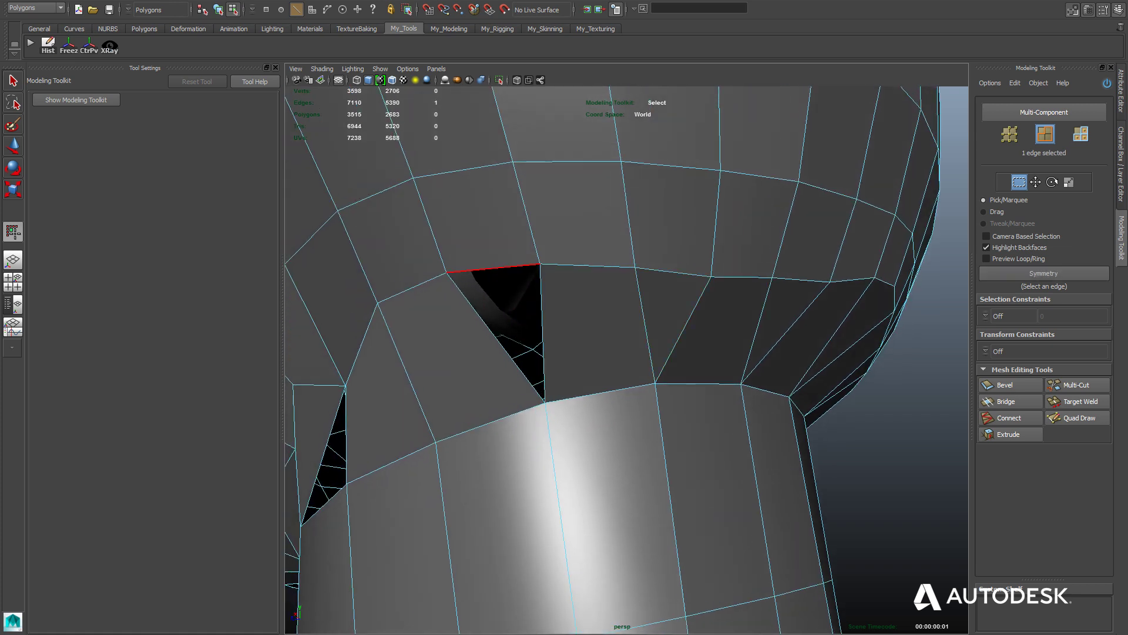
{"action": "left_click", "coordinate": [495, 336], "text": "shift"}
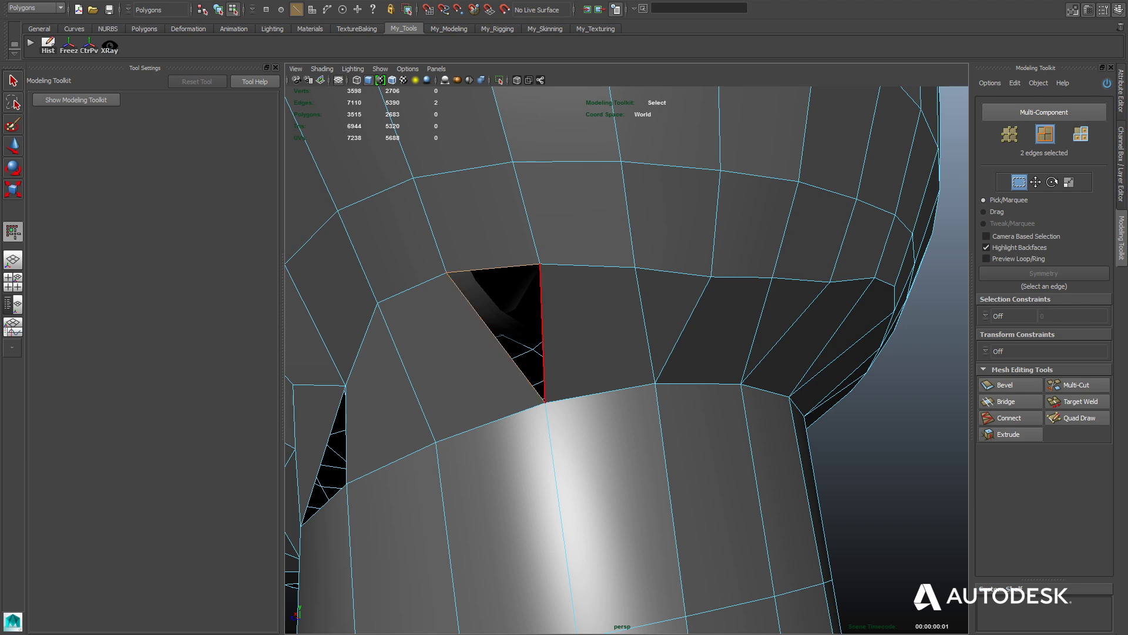
{"action": "key", "text": "ctrl+f"}
{"action": "left_click_drag", "start_coordinate": [623, 352], "coordinate": [564, 329], "text": "alt"}
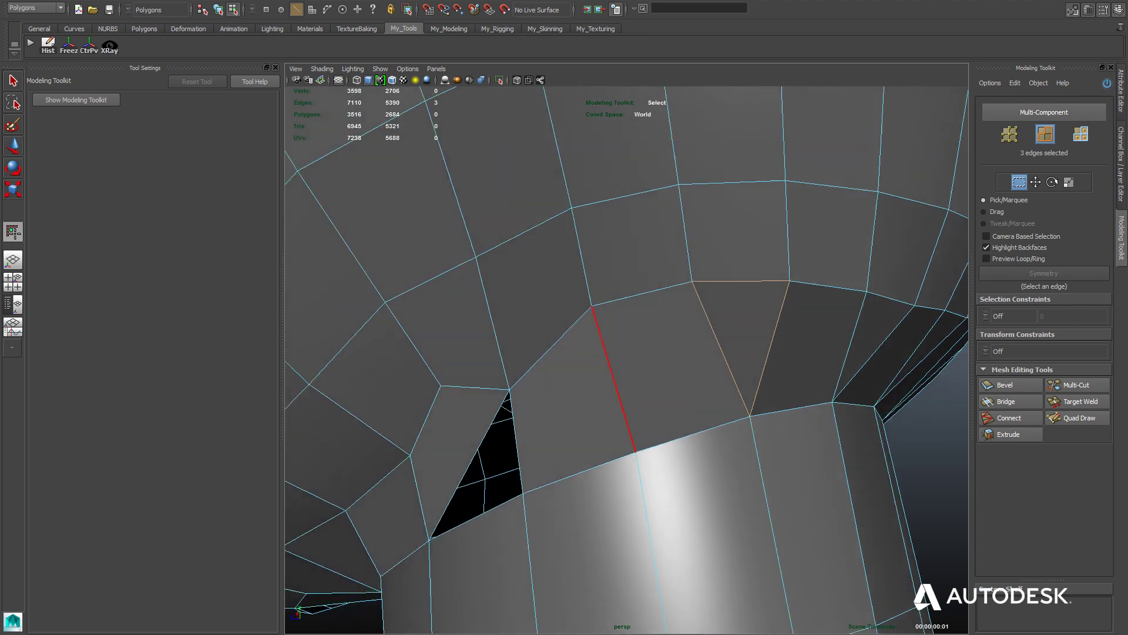
{"action": "left_click", "coordinate": [543, 352]}
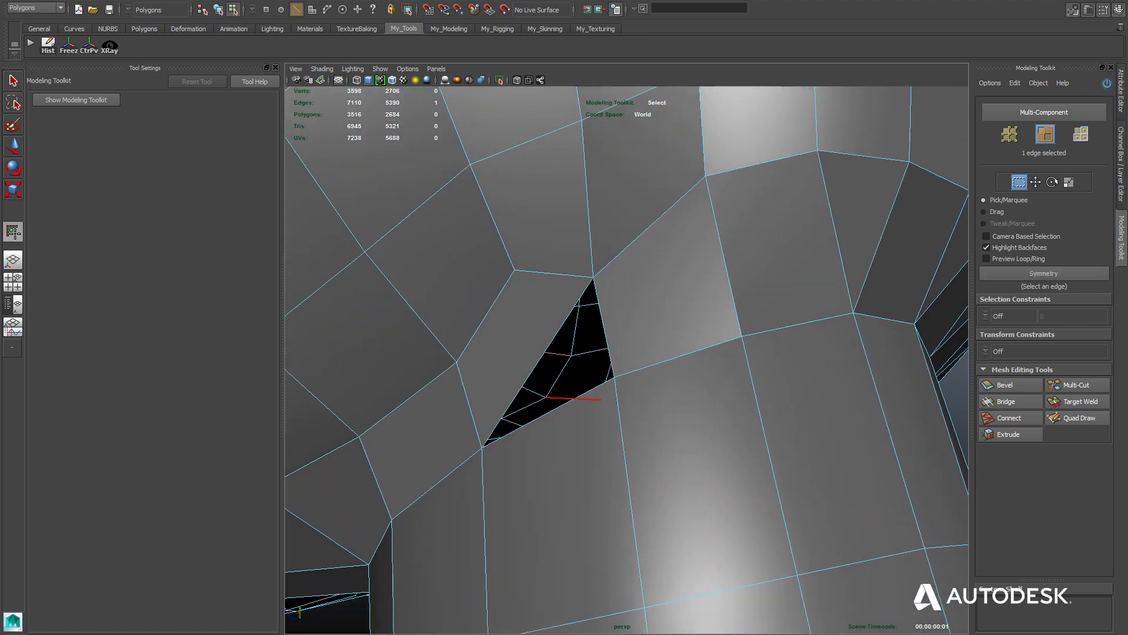
{"action": "left_click", "coordinate": [604, 329], "text": "shift"}
{"action": "key", "text": "ctrl+f"}
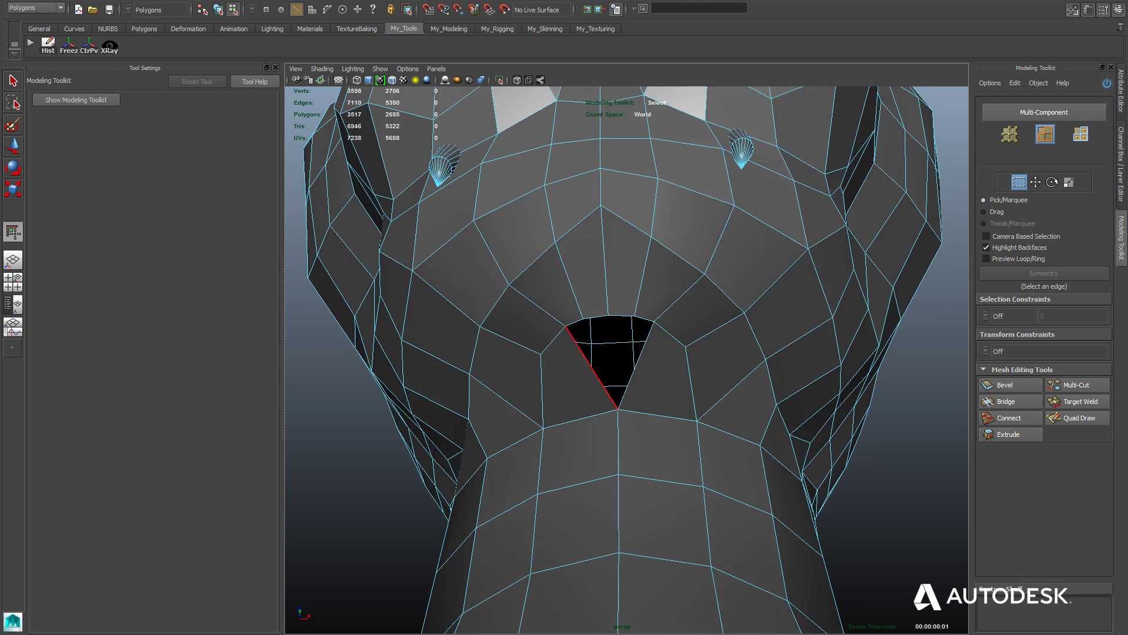
- Select the front hole's three border edges, fill it, and frame the new patch
{"action": "left_click", "coordinate": [591, 367]}
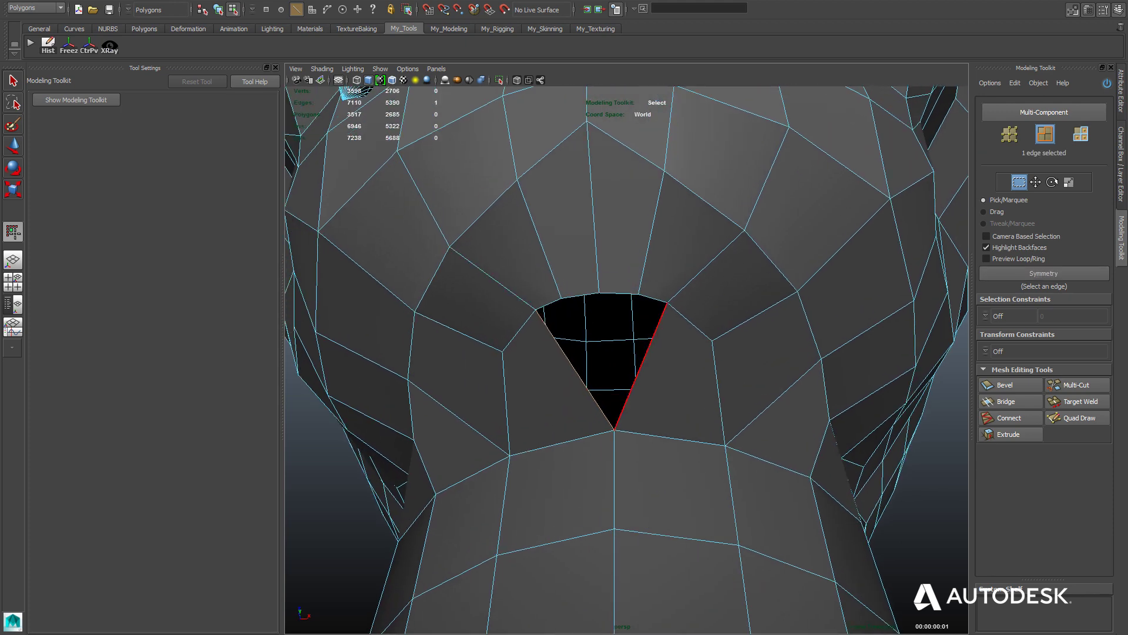
{"action": "left_click", "coordinate": [641, 366], "text": "shift"}
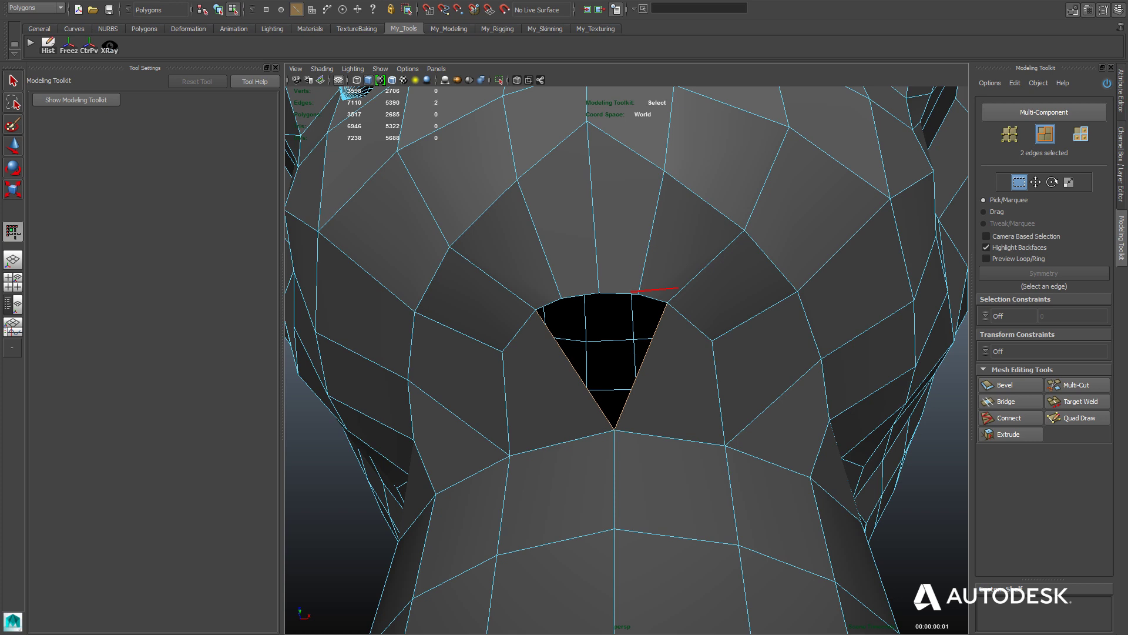
{"action": "left_click", "coordinate": [579, 375], "text": "shift"}
{"action": "key", "text": "space"}
{"action": "left_click_drag", "start_coordinate": [505, 353], "coordinate": [499, 262]}
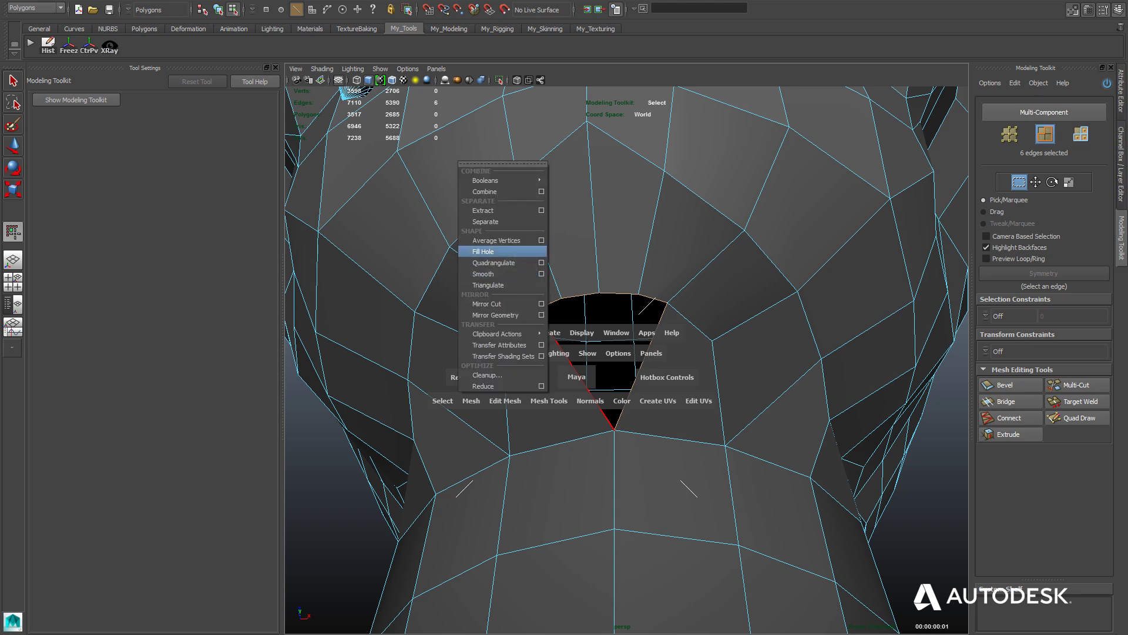
{"action": "left_click_drag", "start_coordinate": [617, 411], "coordinate": [623, 306], "text": "alt"}
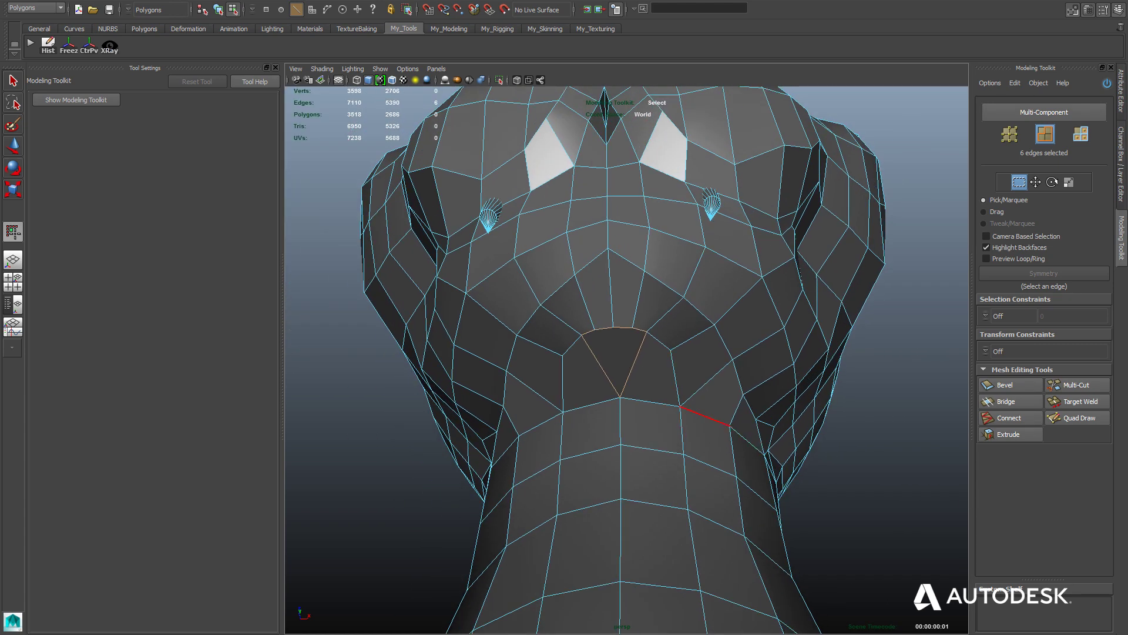
{"action": "key", "text": "f"}
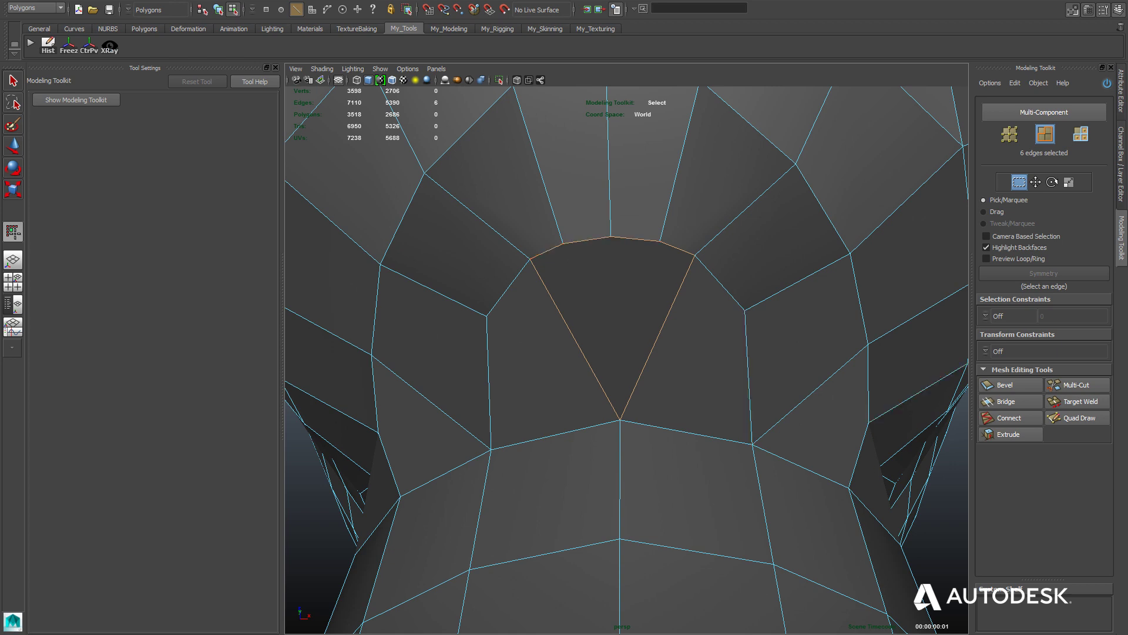
- Multi-Cut an edge down the front-neck patch from its top to bottom vertex
{"action": "left_click", "coordinate": [1076, 385]}
{"action": "left_click", "coordinate": [611, 236]}
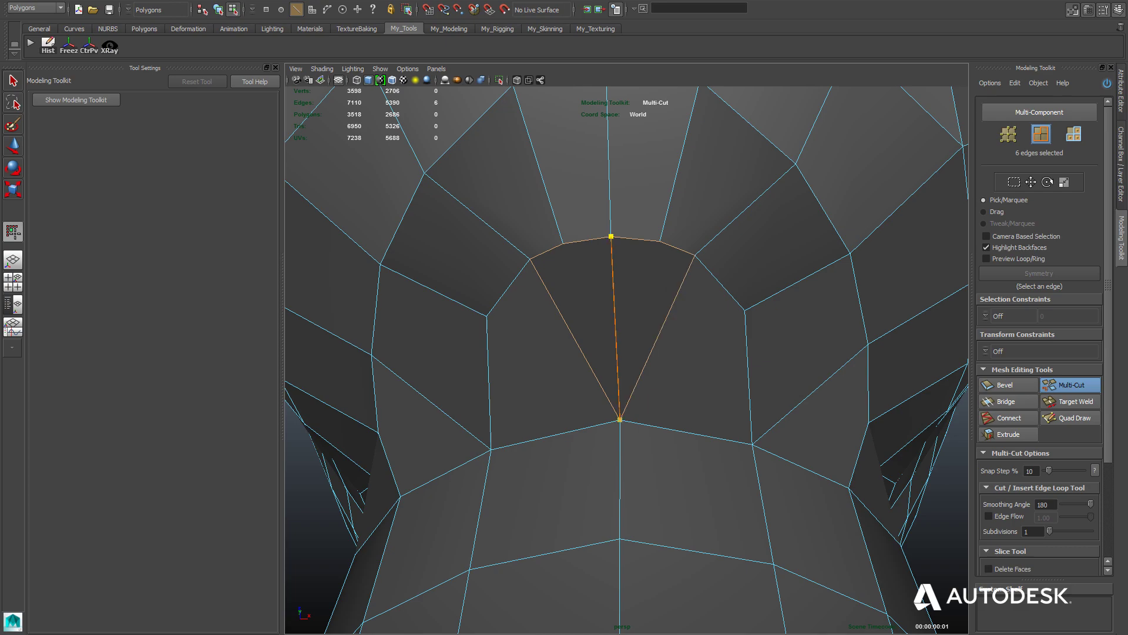
{"action": "left_click", "coordinate": [621, 419]}
{"action": "key", "text": "Return"}
{"action": "left_click_drag", "start_coordinate": [635, 423], "coordinate": [409, 103], "text": "alt"}
{"action": "left_click_drag", "start_coordinate": [623, 352], "coordinate": [623, 329], "text": "alt"}
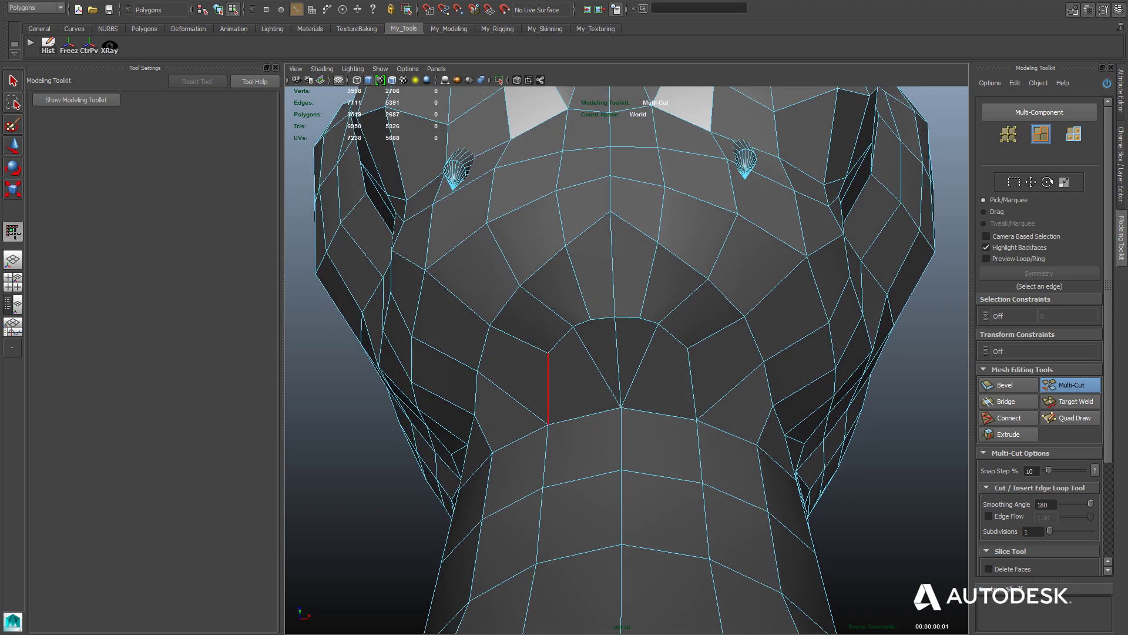
{"action": "left_click_drag", "start_coordinate": [548, 388], "coordinate": [617, 423], "text": "alt"}
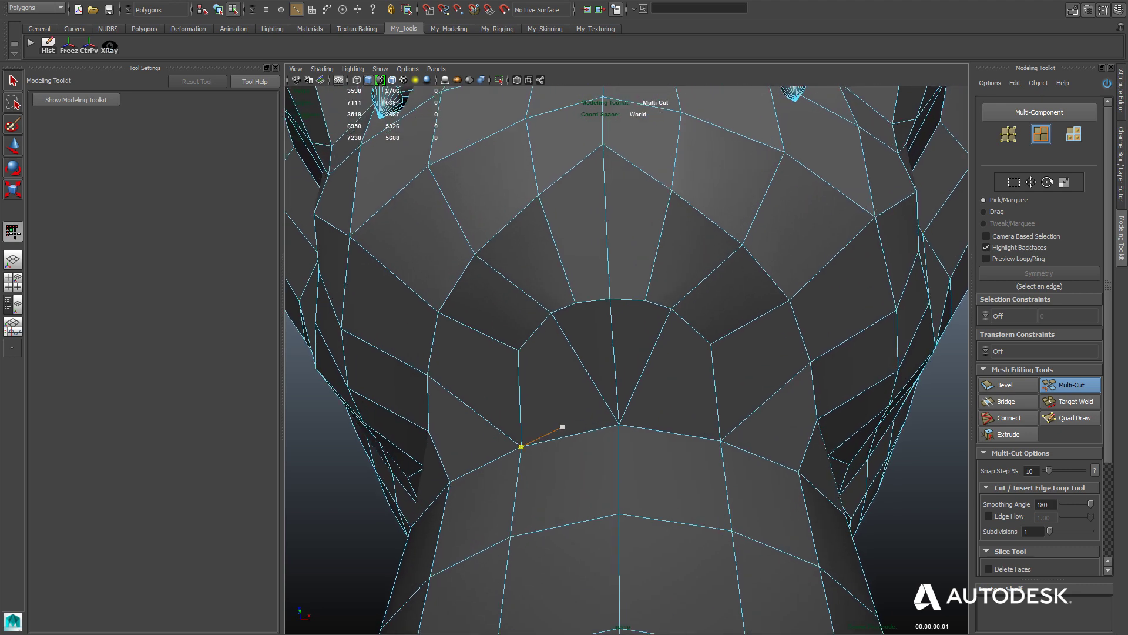
{"action": "scroll", "coordinate": [519, 350], "scroll_direction": "up", "scroll_amount": 3}
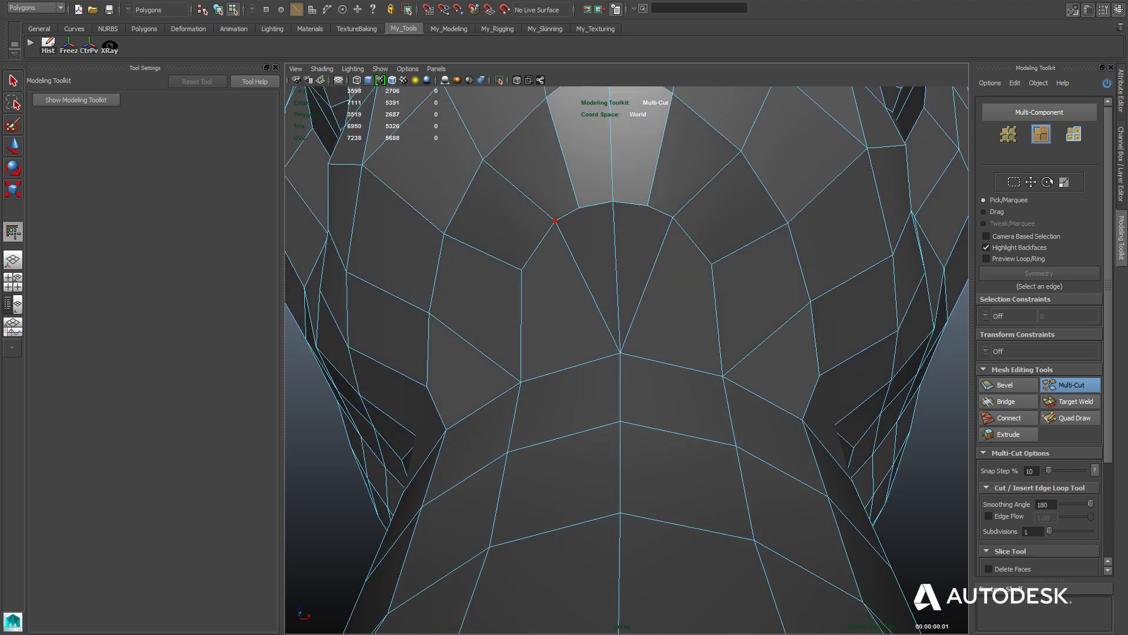
- With Transform Constraints set to Surface, slide vertices beside the patch top to even the flow
{"action": "right_click_drag", "start_coordinate": [556, 221], "coordinate": [536, 221]}
{"action": "left_click", "coordinate": [996, 351]}
{"action": "left_click", "coordinate": [1016, 384]}
{"action": "left_click", "coordinate": [556, 221]}
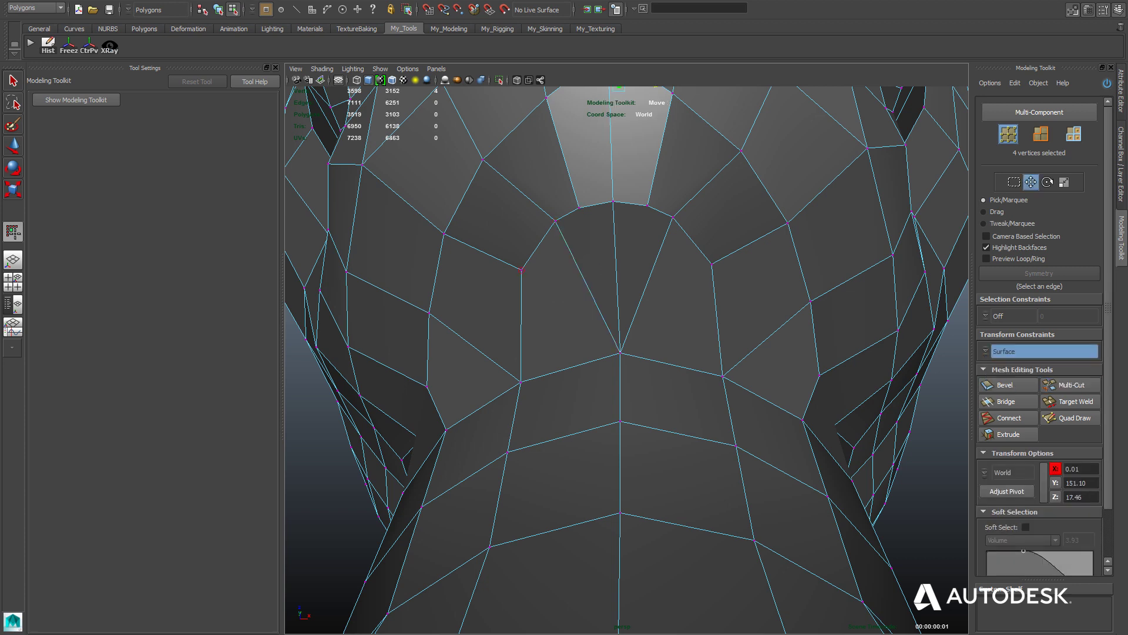
{"action": "left_click", "coordinate": [521, 270]}
{"action": "left_click", "coordinate": [555, 221]}
{"action": "mouse_move", "coordinate": [555, 221]}
{"action": "left_mouse_down"}
{"action": "mouse_move", "coordinate": [540, 239]}
{"action": "mouse_move", "coordinate": [545, 232]}
{"action": "left_mouse_up"}
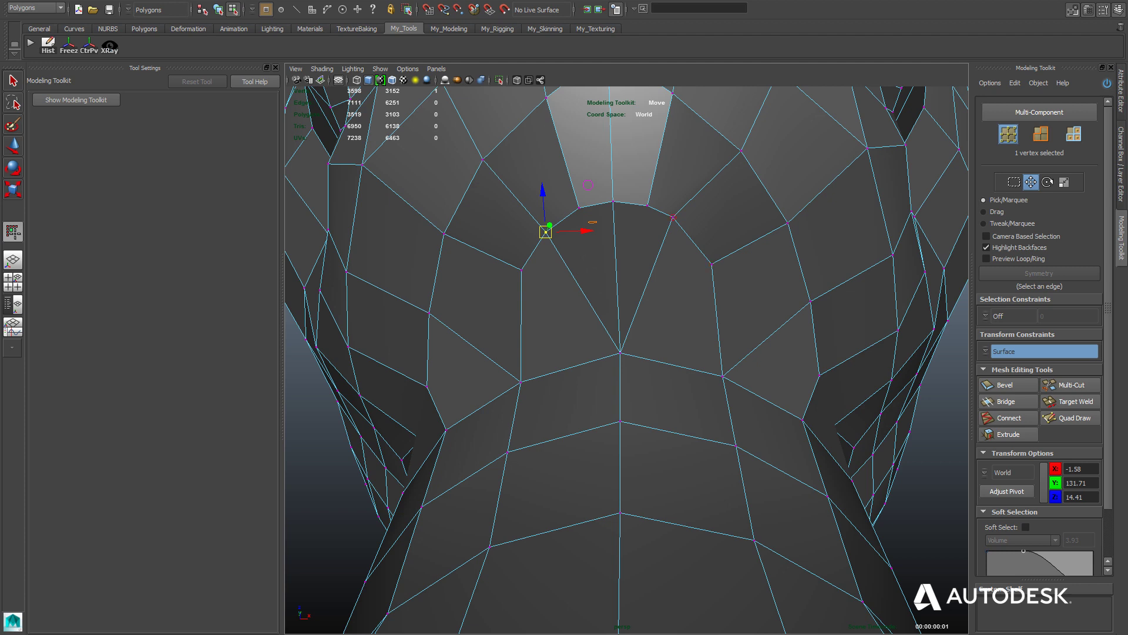
{"action": "mouse_move", "coordinate": [588, 185]}
{"action": "left_mouse_down"}
{"action": "mouse_move", "coordinate": [720, 170]}
{"action": "mouse_move", "coordinate": [728, 182]}
{"action": "mouse_move", "coordinate": [500, 351]}
{"action": "left_mouse_up"}
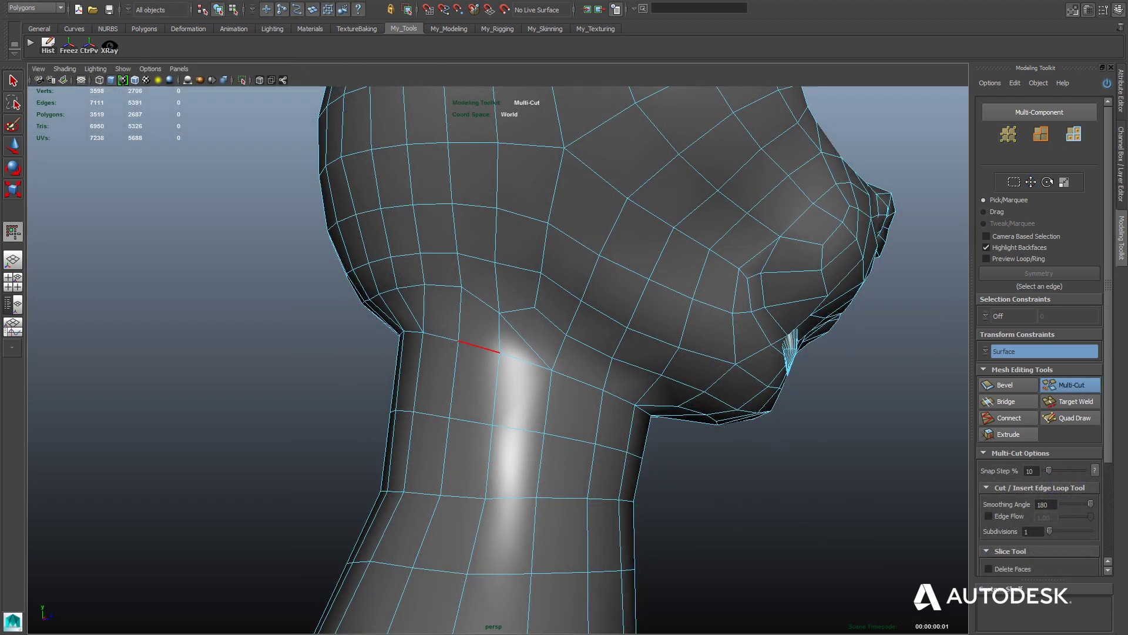
- Multi-Cut new edges on the side of the neck below the jaw
{"action": "left_click", "coordinate": [475, 345]}
{"action": "left_click", "coordinate": [500, 313]}
{"action": "right_click", "coordinate": [499, 353]}
{"action": "left_click", "coordinate": [496, 391]}
{"action": "right_click", "coordinate": [496, 391]}
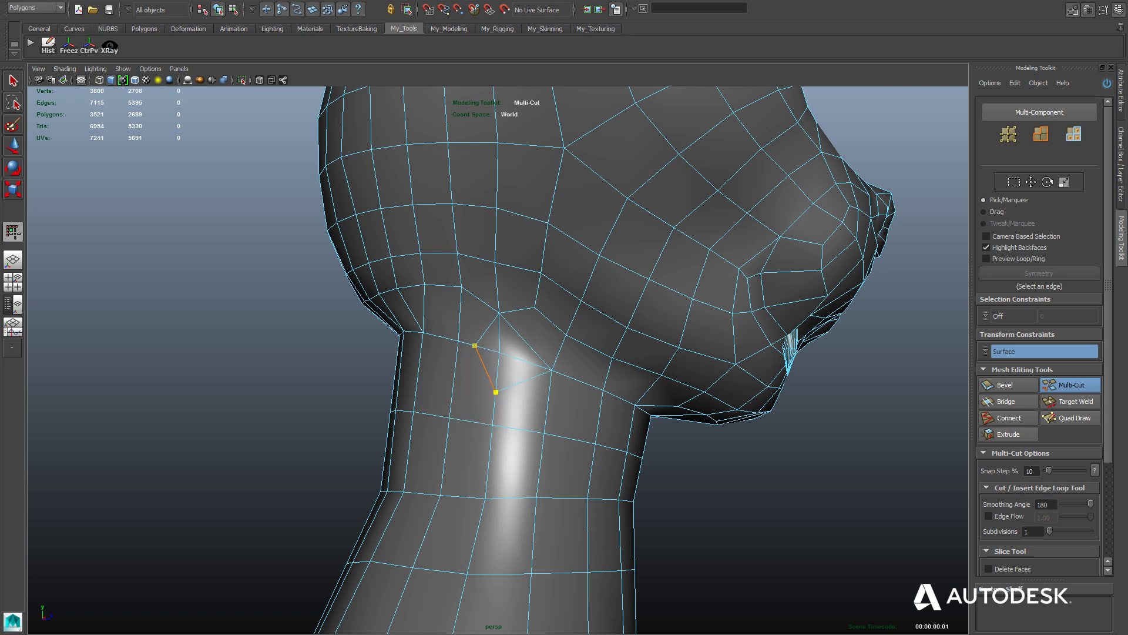
{"action": "right_click", "coordinate": [475, 345]}
{"action": "left_click_drag", "start_coordinate": [413, 412], "coordinate": [505, 405], "text": "alt"}
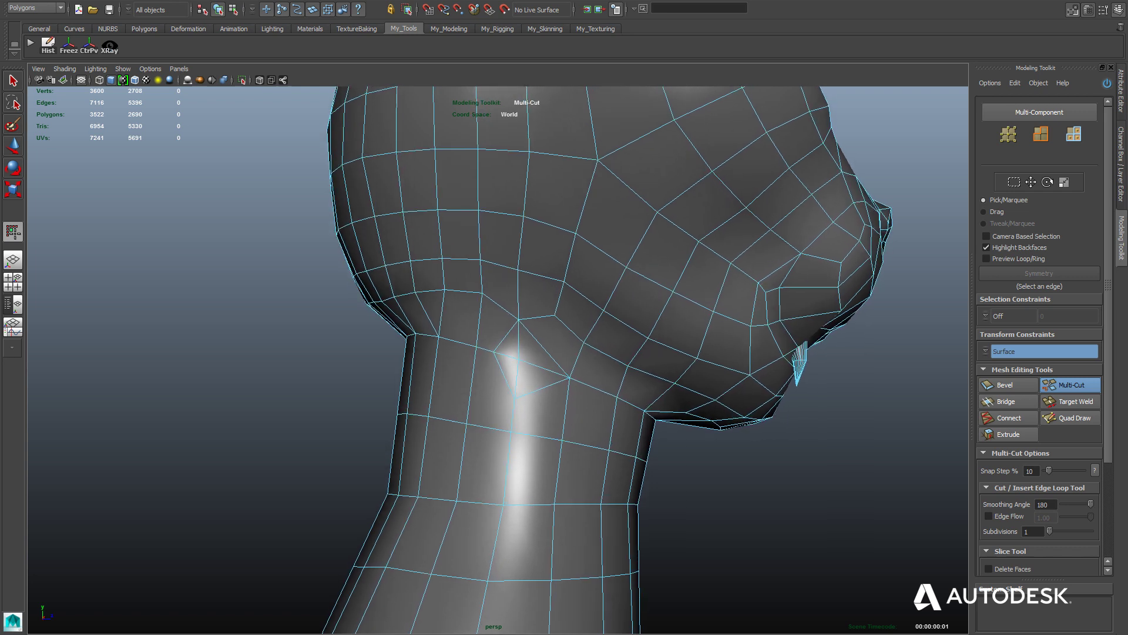
- Delete the stray vertex left on the side of the neck
{"action": "key", "text": "w"}
{"action": "left_click", "coordinate": [517, 359]}
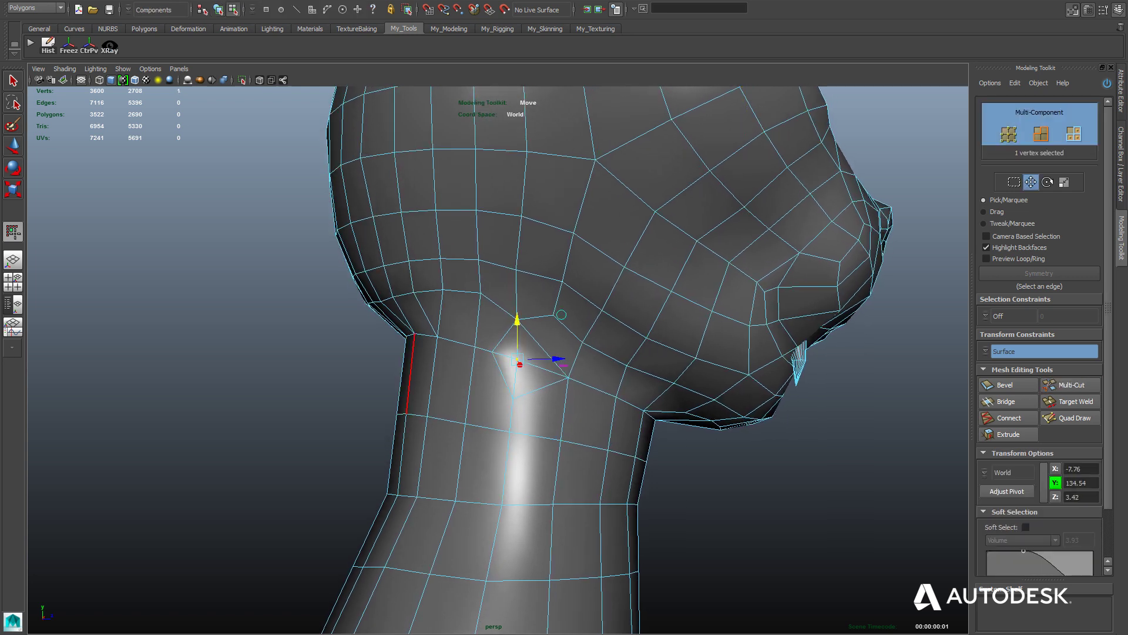
{"action": "key", "text": "Delete"}
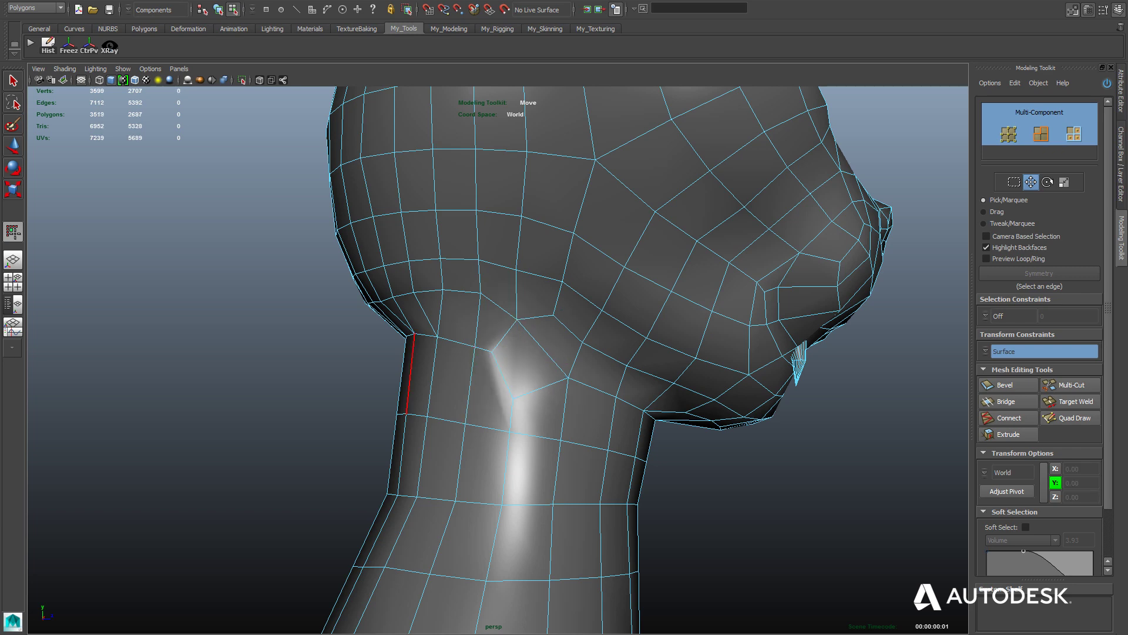
{"action": "left_click_drag", "start_coordinate": [410, 376], "coordinate": [411, 376], "text": "alt"}
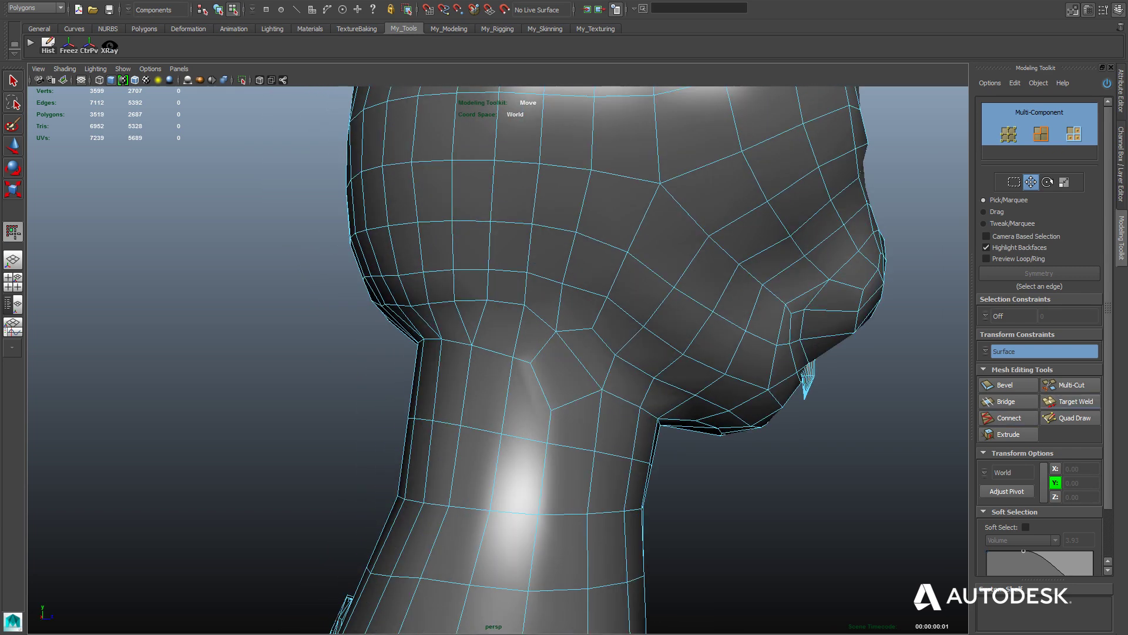
- Cut a new edge line across the neck toward its front
{"action": "key", "text": "ctrl+shift+x"}
{"action": "left_click", "coordinate": [551, 410]}
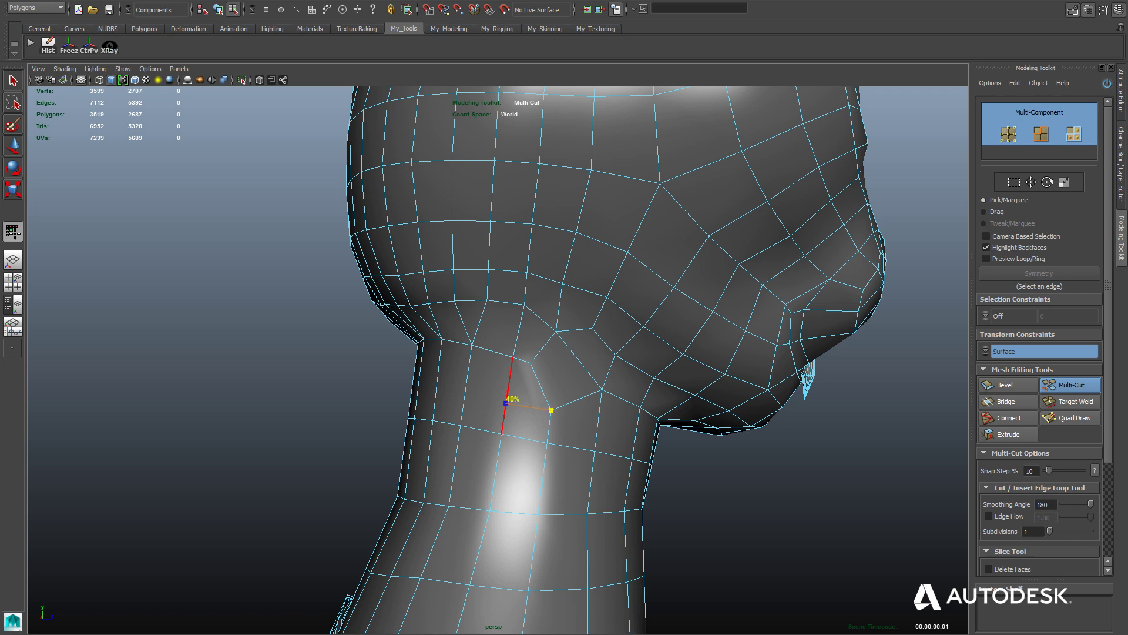
{"action": "left_click", "coordinate": [507, 396]}
{"action": "left_click", "coordinate": [465, 383]}
{"action": "left_click_drag", "start_coordinate": [466, 383], "coordinate": [564, 394], "text": "alt"}
{"action": "left_click_drag", "start_coordinate": [665, 419], "coordinate": [668, 422], "text": "alt"}
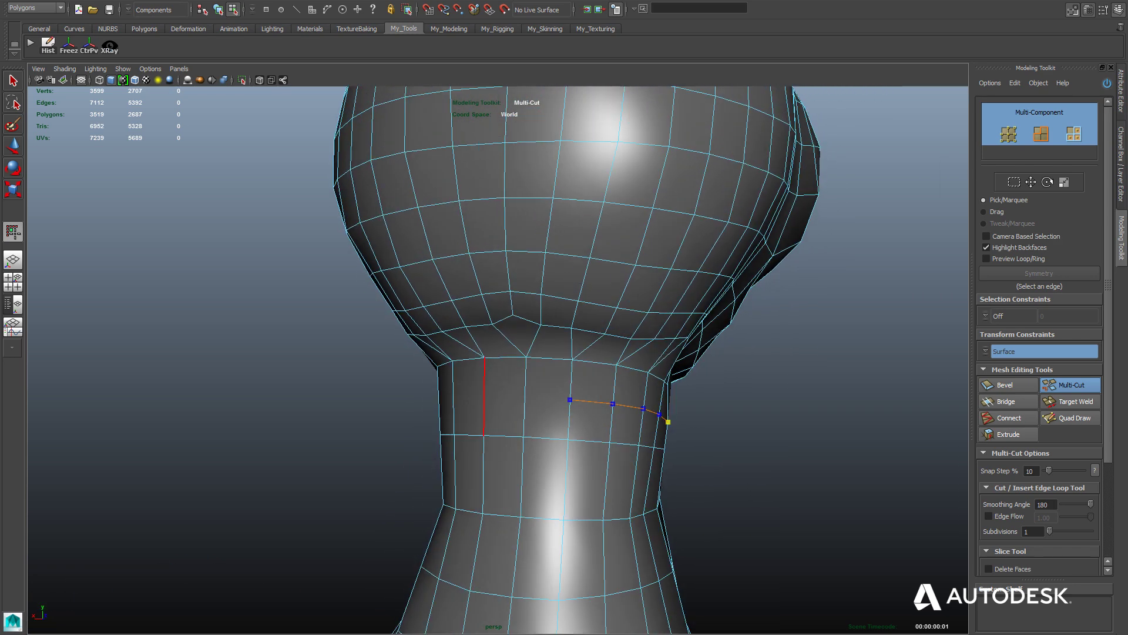
{"action": "mouse_move", "coordinate": [525, 397]}
{"action": "left_mouse_down", "text": "alt"}
{"action": "mouse_move", "coordinate": [491, 398]}
{"action": "mouse_move", "coordinate": [500, 424]}
{"action": "mouse_move", "coordinate": [582, 426]}
{"action": "mouse_move", "coordinate": [500, 410]}
{"action": "left_mouse_up", "text": "alt"}
{"action": "key", "text": "Return"}
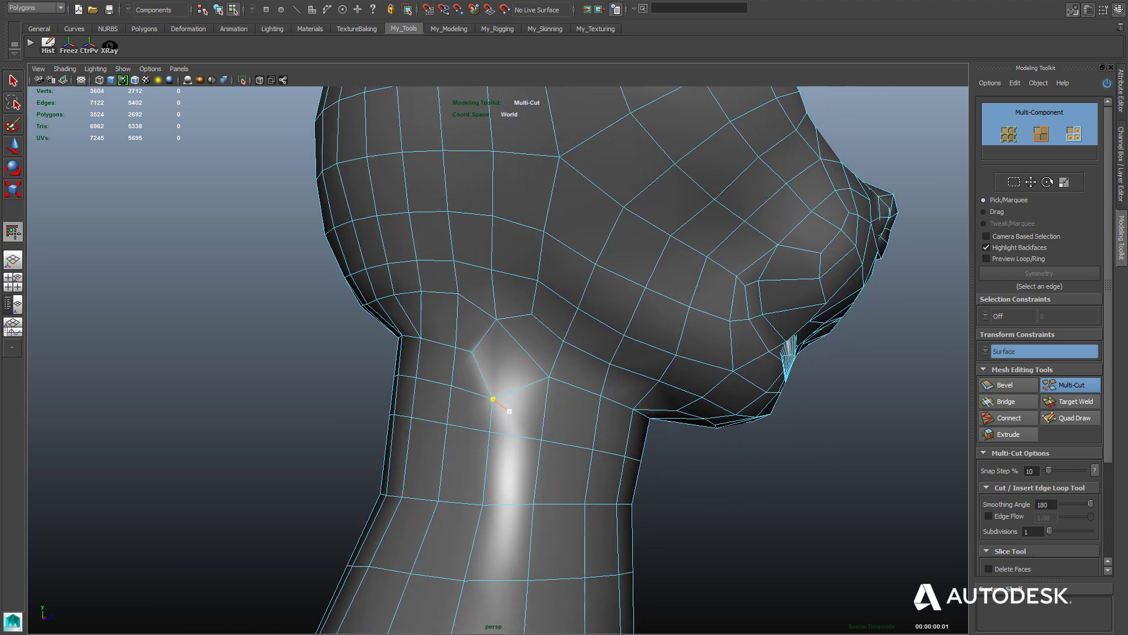
- Move the new side-neck vertex downward, then deselect it
{"action": "key", "text": "w"}
{"action": "left_click", "coordinate": [493, 399]}
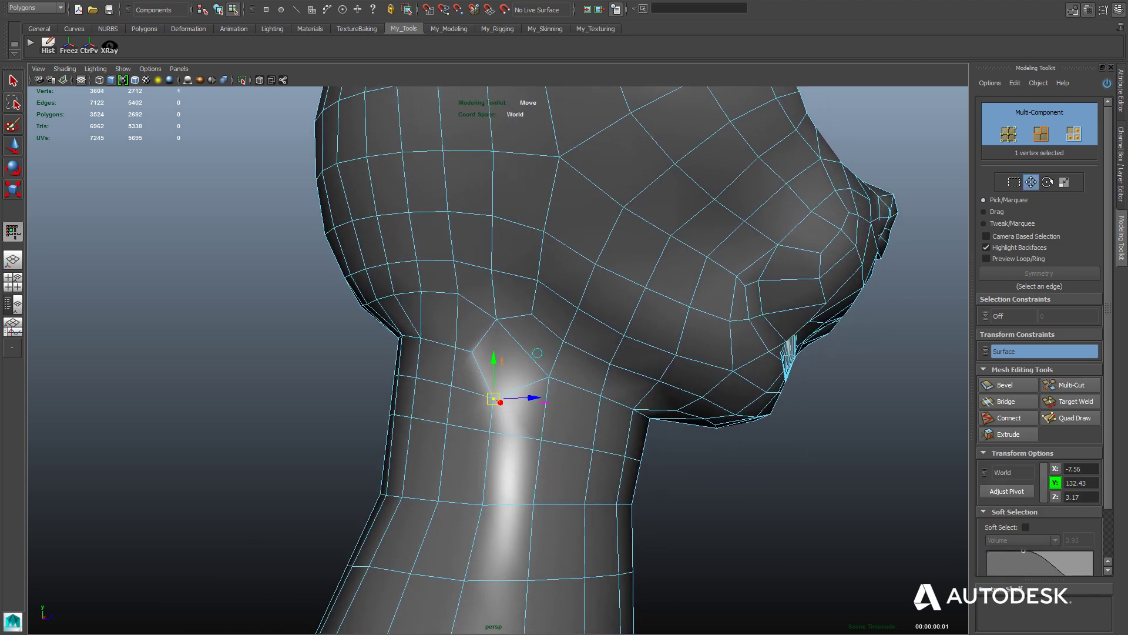
{"action": "middle_click_drag", "start_coordinate": [539, 347], "coordinate": [539, 344]}
{"action": "mouse_move", "coordinate": [539, 344]}
{"action": "left_mouse_down", "text": "alt"}
{"action": "mouse_move", "coordinate": [523, 329]}
{"action": "mouse_move", "coordinate": [541, 325]}
{"action": "mouse_move", "coordinate": [544, 352]}
{"action": "left_mouse_up", "text": "alt"}
{"action": "middle_click_drag", "start_coordinate": [544, 352], "coordinate": [549, 384]}
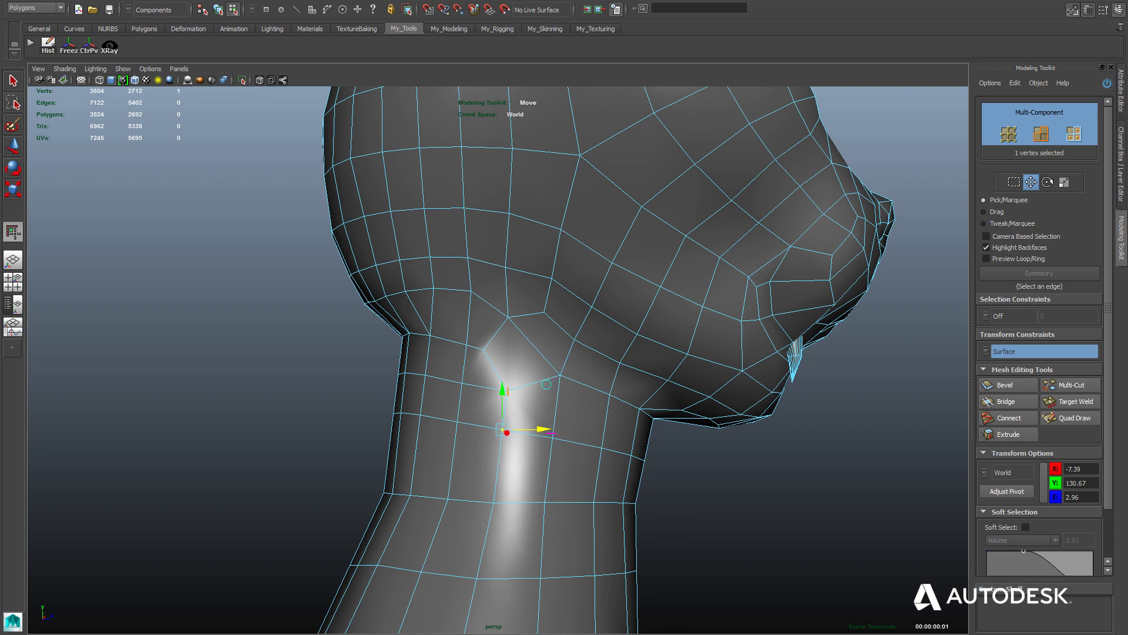
{"action": "mouse_move", "coordinate": [547, 385]}
{"action": "left_mouse_down", "text": "alt"}
{"action": "mouse_move", "coordinate": [493, 364]}
{"action": "mouse_move", "coordinate": [488, 388]}
{"action": "mouse_move", "coordinate": [510, 459]}
{"action": "left_mouse_up", "text": "alt"}
{"action": "left_click", "coordinate": [235, 412]}
- Cut an edge from the back of the head into the face at the neck join
{"action": "key", "text": "F10"}
{"action": "mouse_move", "coordinate": [527, 513]}
{"action": "left_mouse_down", "text": "alt"}
{"action": "mouse_move", "coordinate": [515, 526]}
{"action": "mouse_move", "coordinate": [831, 542]}
{"action": "mouse_move", "coordinate": [801, 536]}
{"action": "left_mouse_up", "text": "alt"}
{"action": "key", "text": "ctrl+shift+x"}
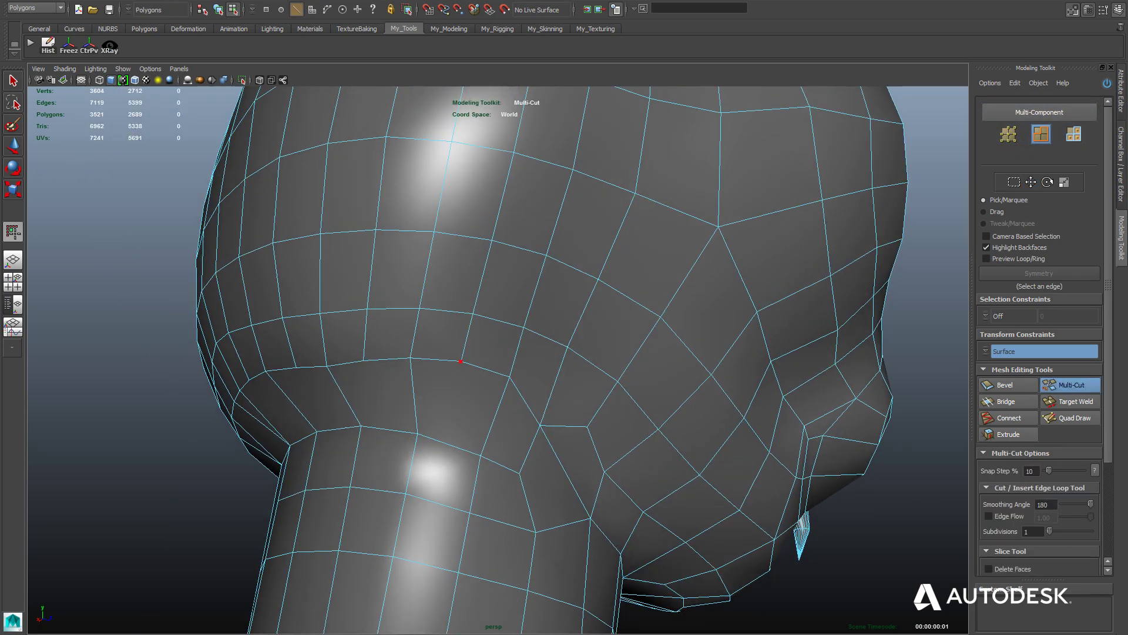
{"action": "left_click", "coordinate": [454, 411]}
{"action": "mouse_move", "coordinate": [454, 410]}
{"action": "left_mouse_down", "text": "alt"}
{"action": "mouse_move", "coordinate": [435, 405]}
{"action": "mouse_move", "coordinate": [445, 393]}
{"action": "left_mouse_up", "text": "alt"}
{"action": "left_click", "coordinate": [402, 392]}
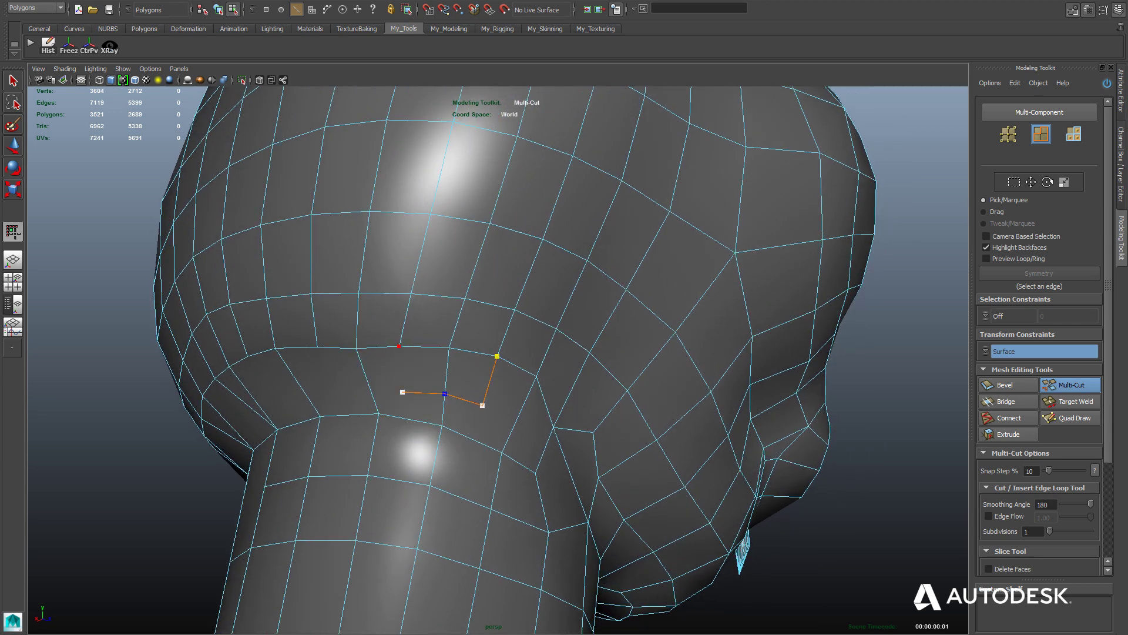
{"action": "key", "text": "Return"}
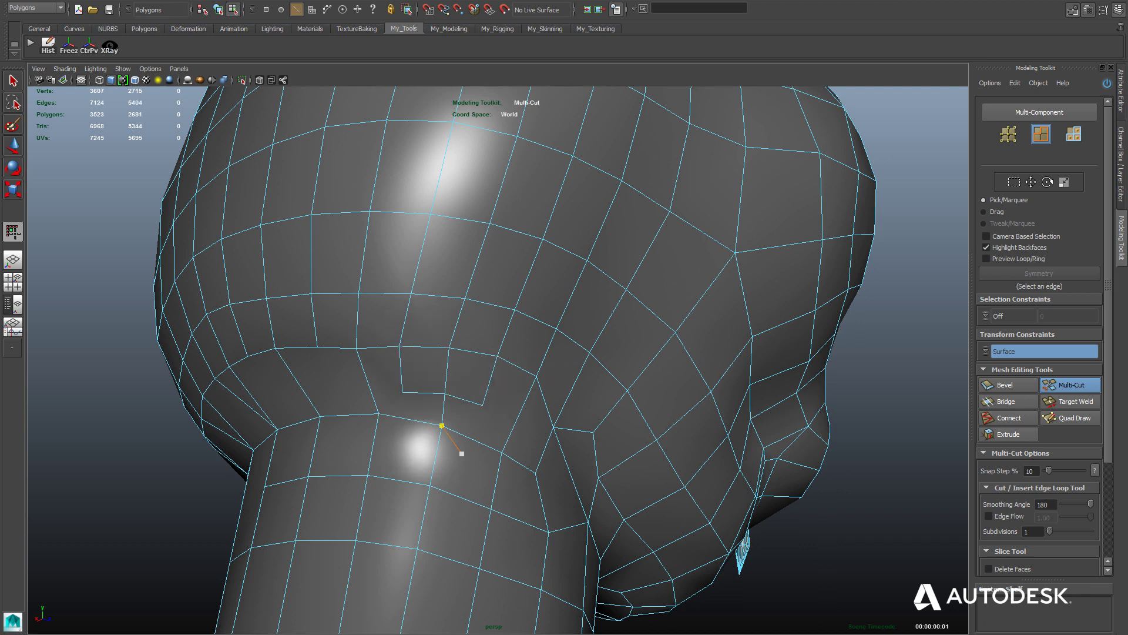
- Add a three-point cut along the underside of the neck join
{"action": "left_click_drag", "start_coordinate": [441, 412], "coordinate": [444, 402], "text": "alt"}
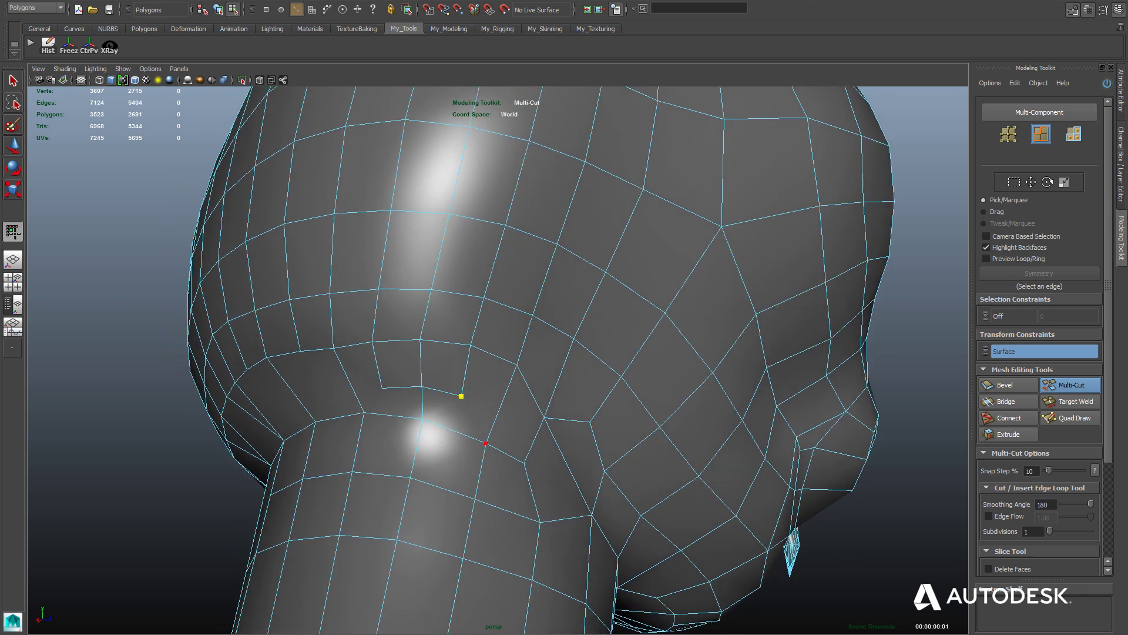
{"action": "key", "text": "Return"}
{"action": "left_click_drag", "start_coordinate": [398, 433], "coordinate": [407, 407], "text": "alt"}
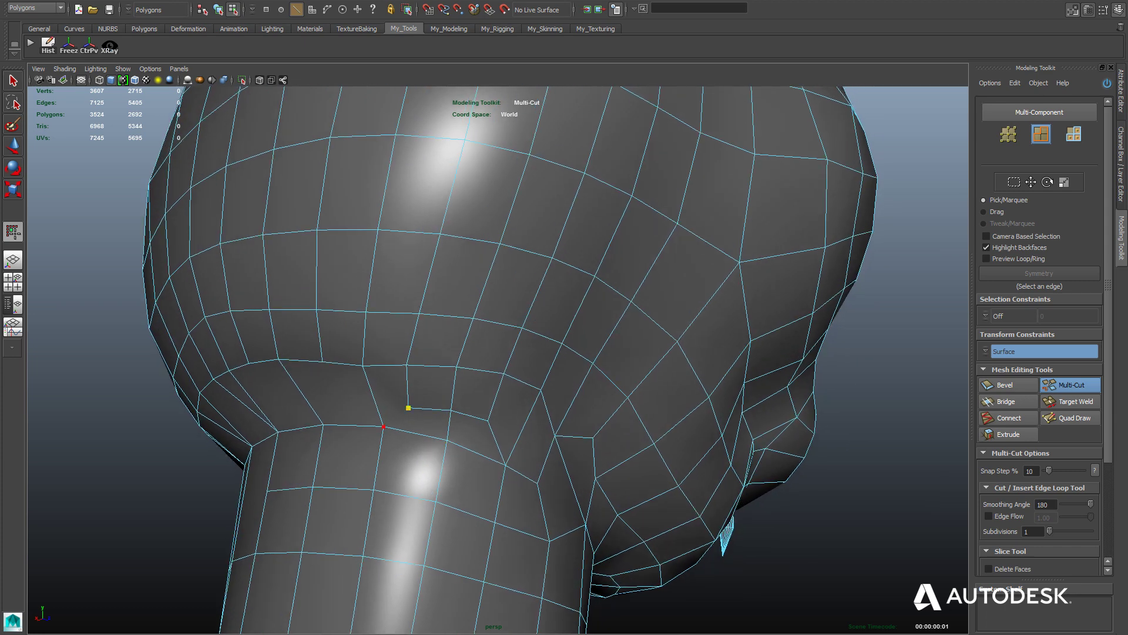
{"action": "key", "text": "Return"}
{"action": "mouse_move", "coordinate": [408, 407]}
{"action": "left_mouse_down", "text": "alt"}
{"action": "mouse_move", "coordinate": [446, 417]}
{"action": "mouse_move", "coordinate": [458, 336]}
{"action": "left_mouse_up", "text": "alt"}
{"action": "left_click", "coordinate": [457, 336]}
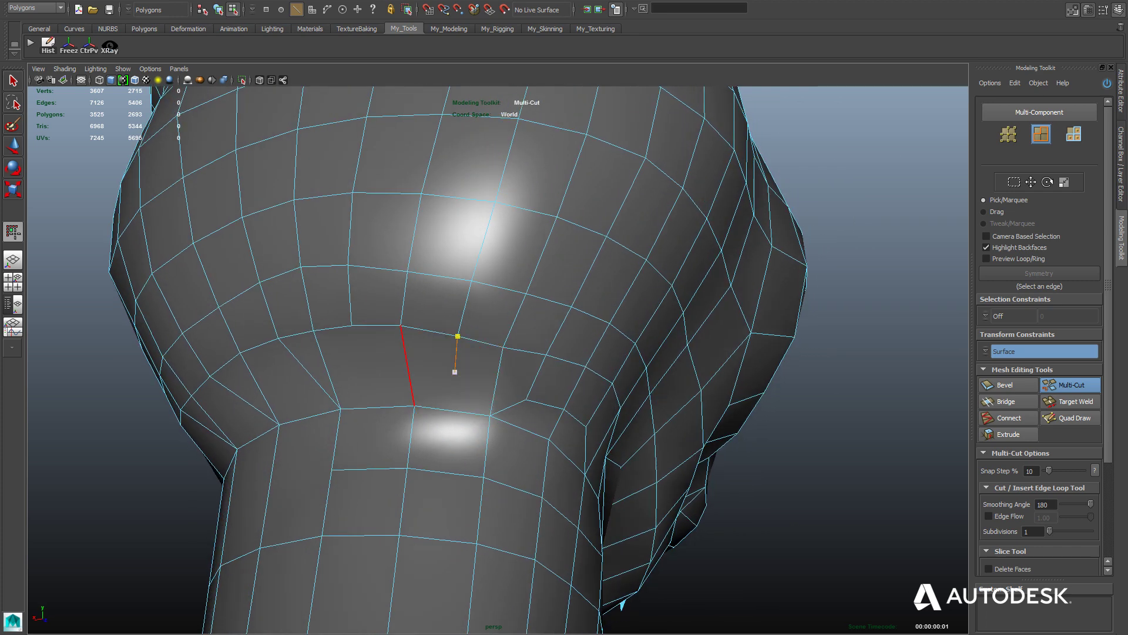
{"action": "left_click", "coordinate": [454, 372]}
{"action": "left_click", "coordinate": [408, 371]}
{"action": "key", "text": "Return"}
- Finish the remaining neck cuts and select vertices at the join for moving
{"action": "left_click_drag", "start_coordinate": [352, 325], "coordinate": [432, 331], "text": "alt"}
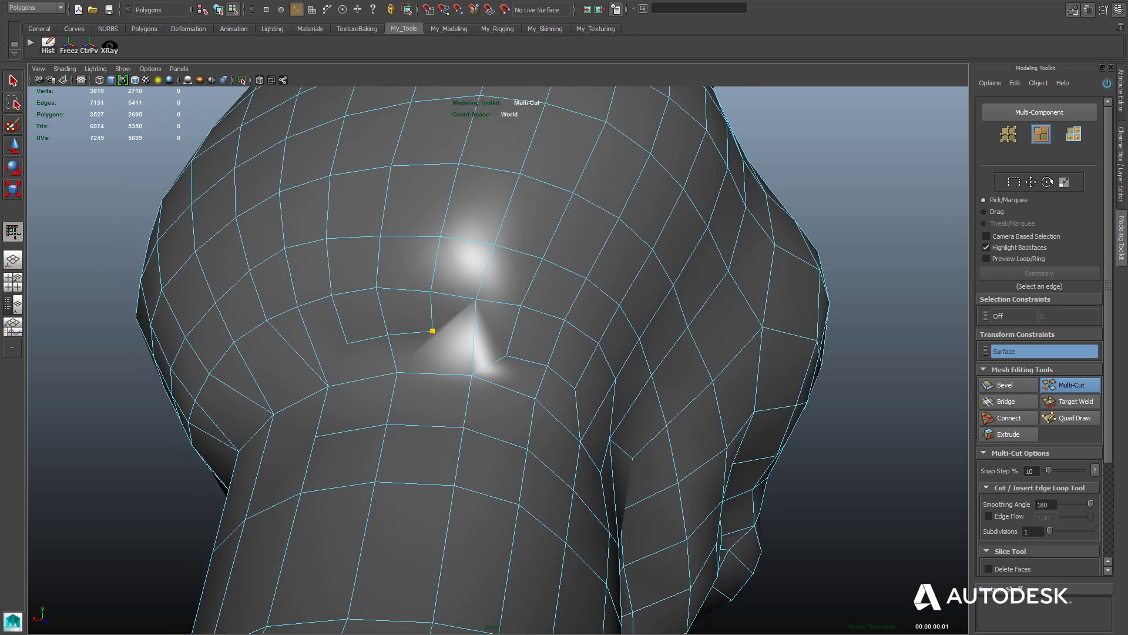
{"action": "key", "text": "Return"}
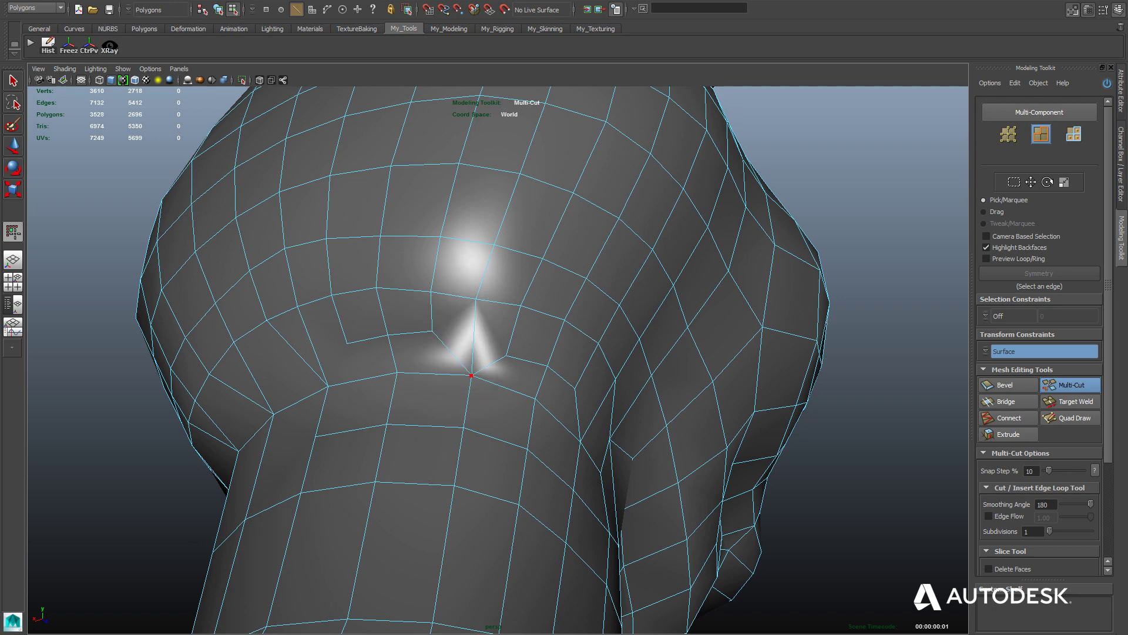
{"action": "left_click_drag", "start_coordinate": [471, 375], "coordinate": [383, 346], "text": "alt"}
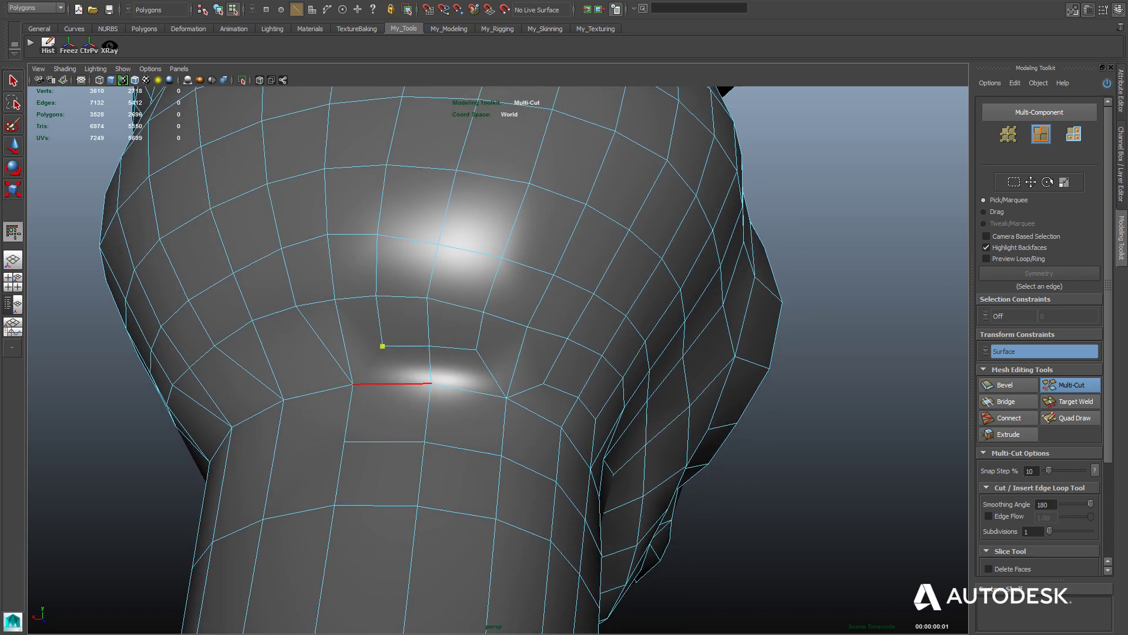
{"action": "key", "text": "Return"}
{"action": "left_click_drag", "start_coordinate": [353, 385], "coordinate": [429, 359], "text": "alt"}
{"action": "key", "text": "w"}
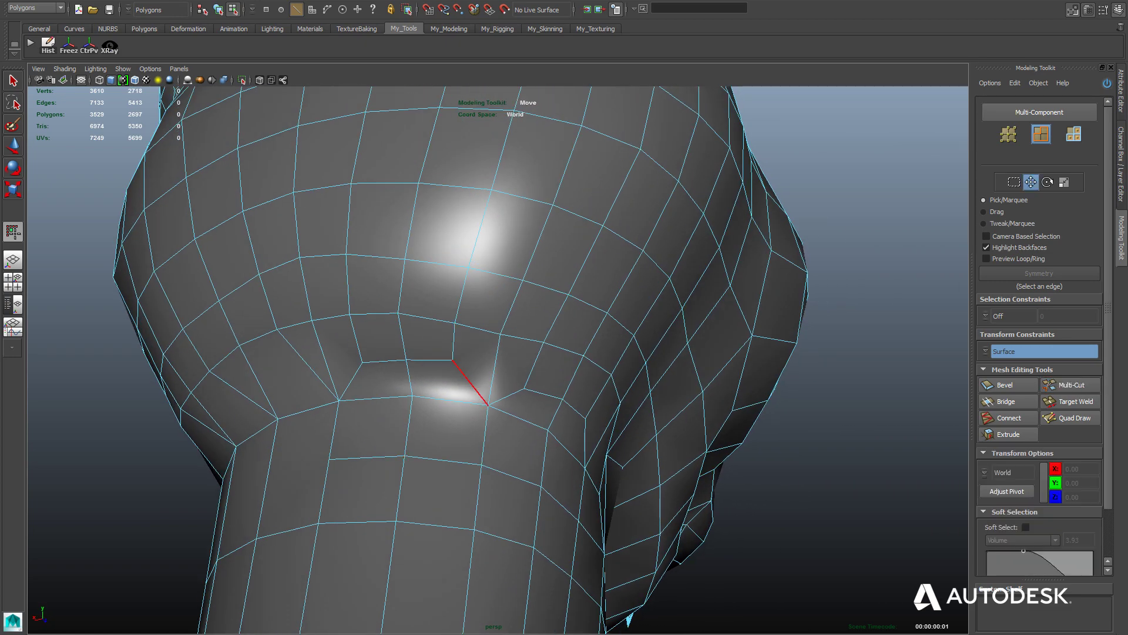
{"action": "right_click_drag", "start_coordinate": [423, 367], "coordinate": [390, 361]}
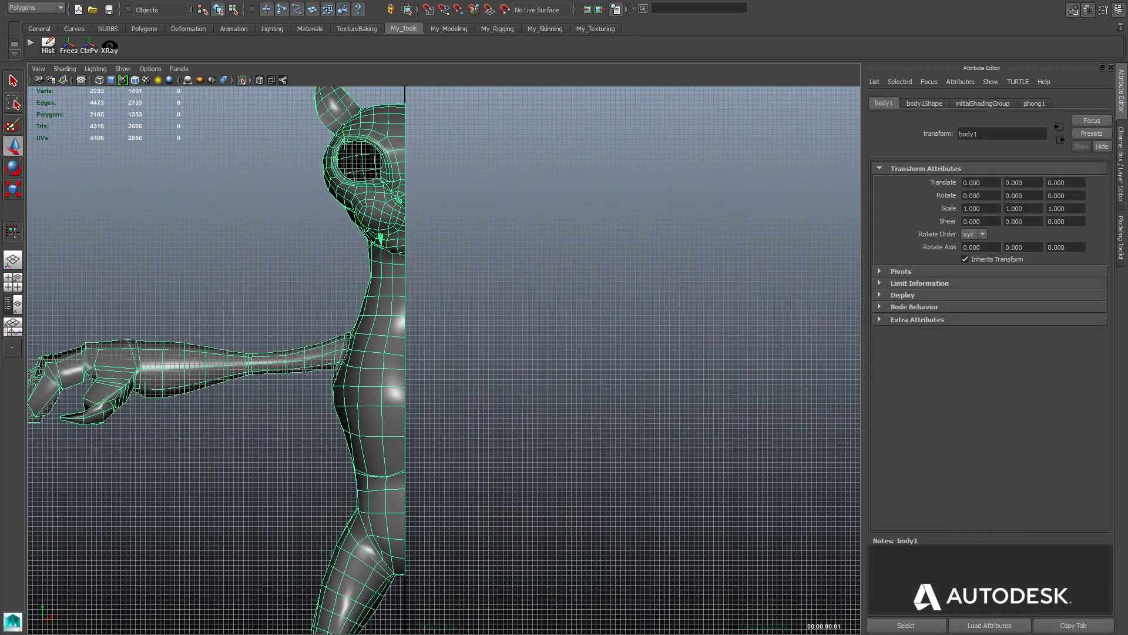
- Apply Mesh > Mirror to the half body, producing one full cat mesh
{"action": "key", "text": "space"}
{"action": "left_click", "coordinate": [229, 420]}
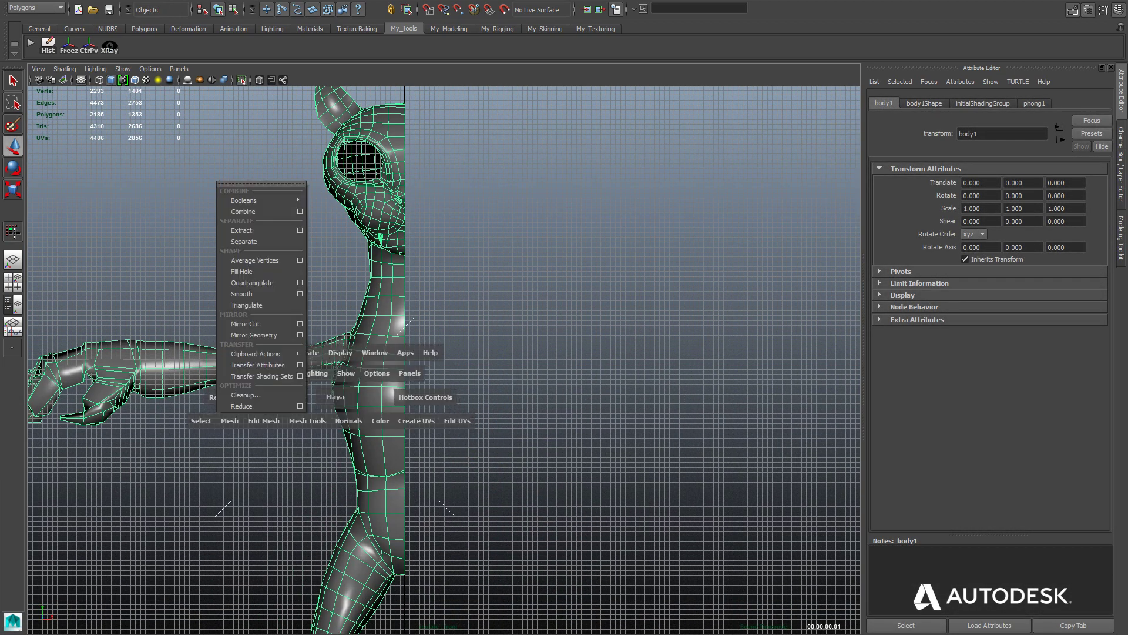
{"action": "left_click", "coordinate": [300, 334]}
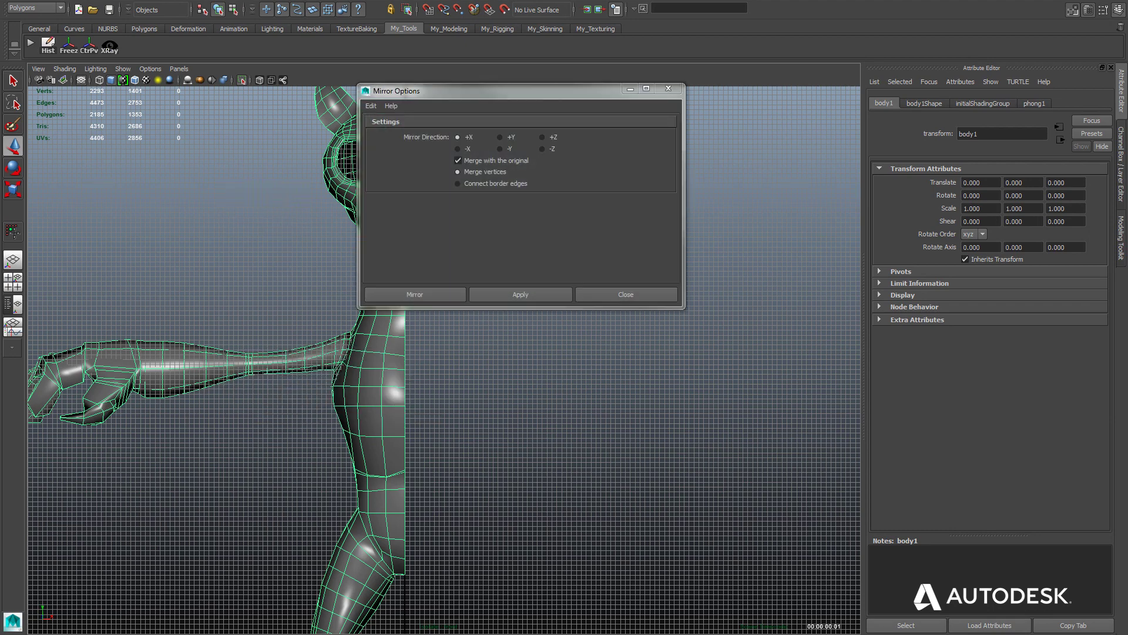
{"action": "left_click", "coordinate": [415, 294]}
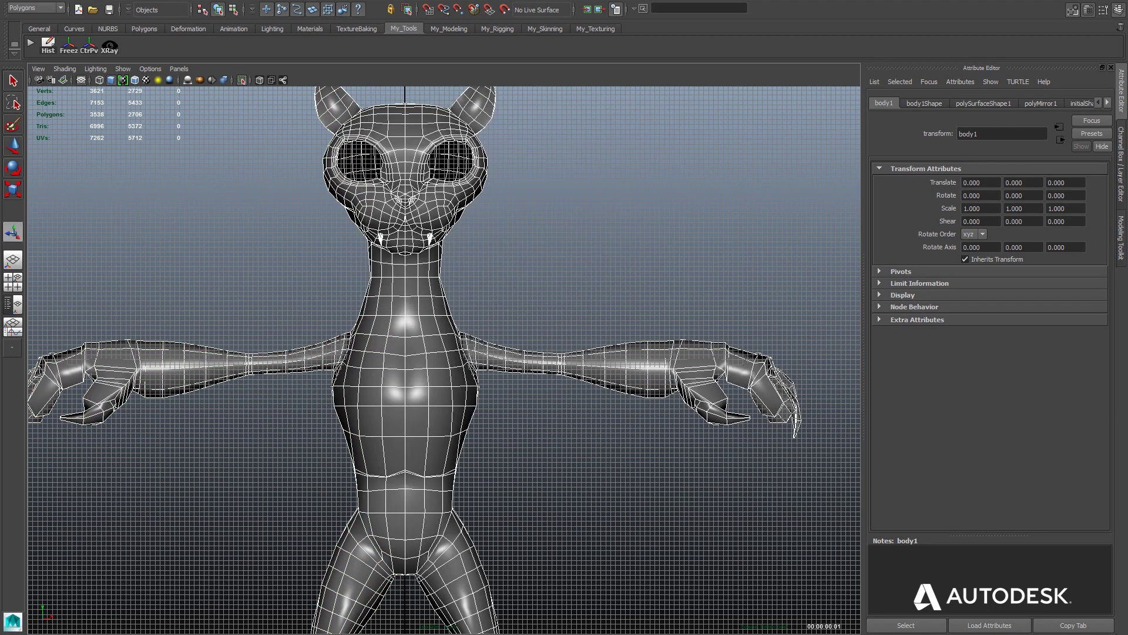
{"action": "key", "text": "space"}
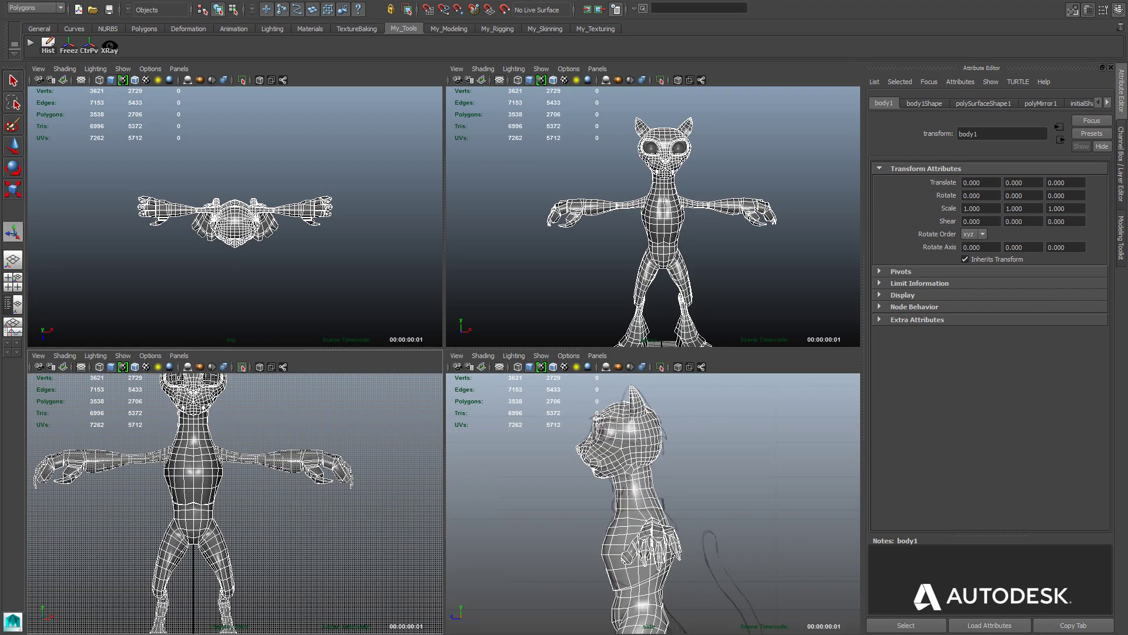
{"action": "key", "text": "space"}
- Select the whole cat body and apply Soften Edge to its normals
{"action": "right_click", "coordinate": [464, 312]}
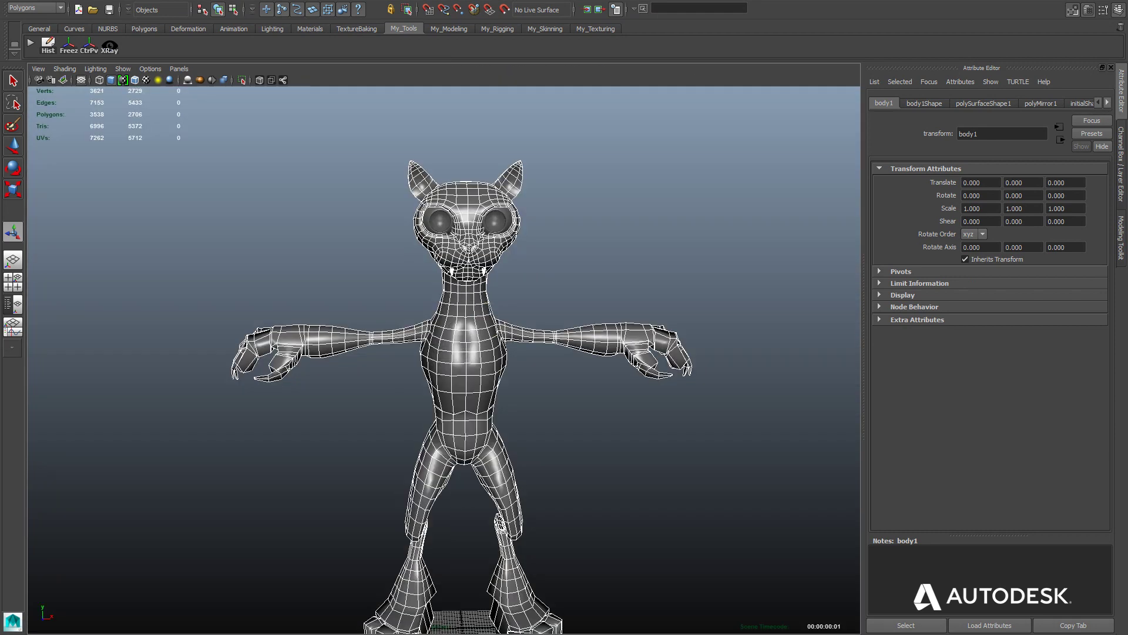
{"action": "left_click", "coordinate": [682, 350]}
{"action": "key", "text": "f"}
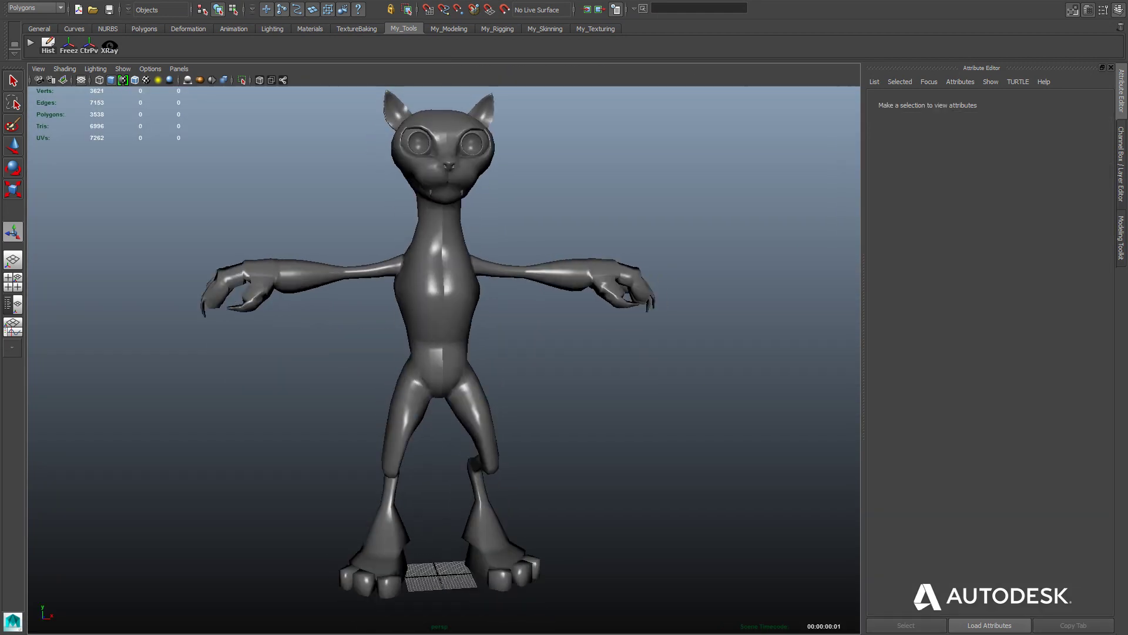
{"action": "scroll", "coordinate": [447, 235], "scroll_direction": "up", "scroll_amount": 3}
{"action": "scroll", "coordinate": [446, 236], "scroll_direction": "up", "scroll_amount": 2}
{"action": "left_click", "coordinate": [435, 330]}
{"action": "key", "text": "f"}
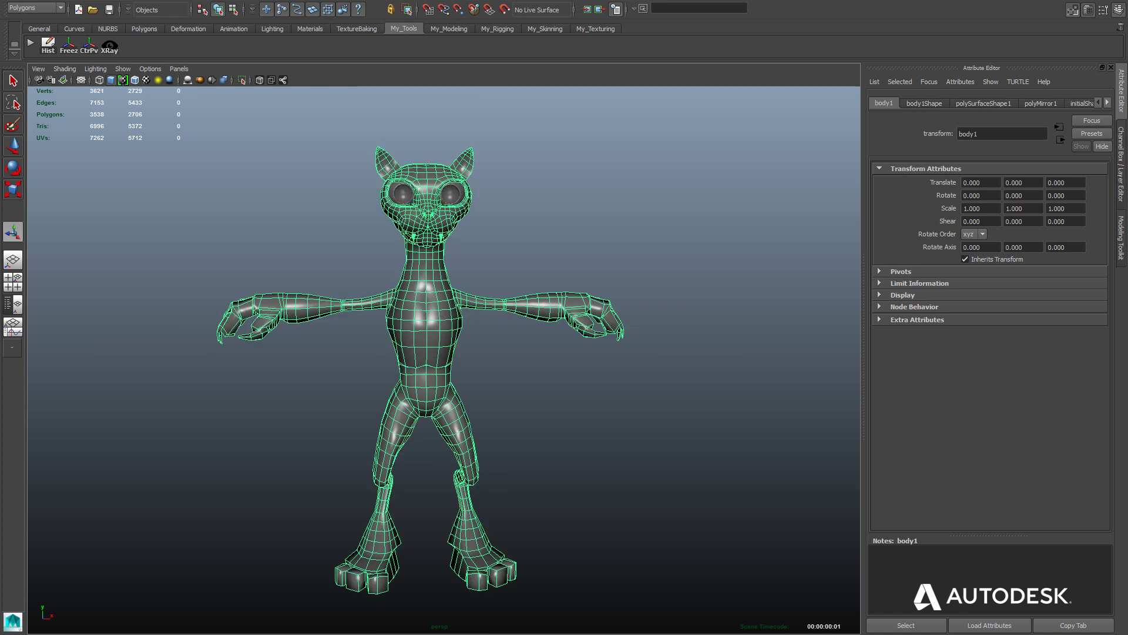
{"action": "key", "text": "space"}
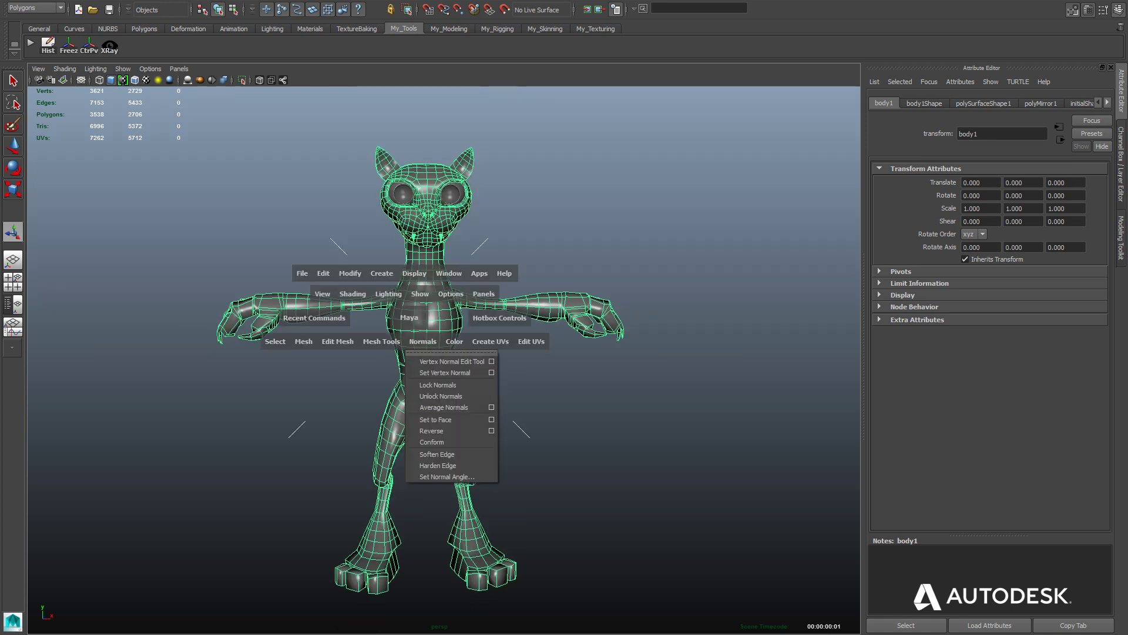
{"action": "left_click_drag", "start_coordinate": [423, 341], "coordinate": [447, 454]}
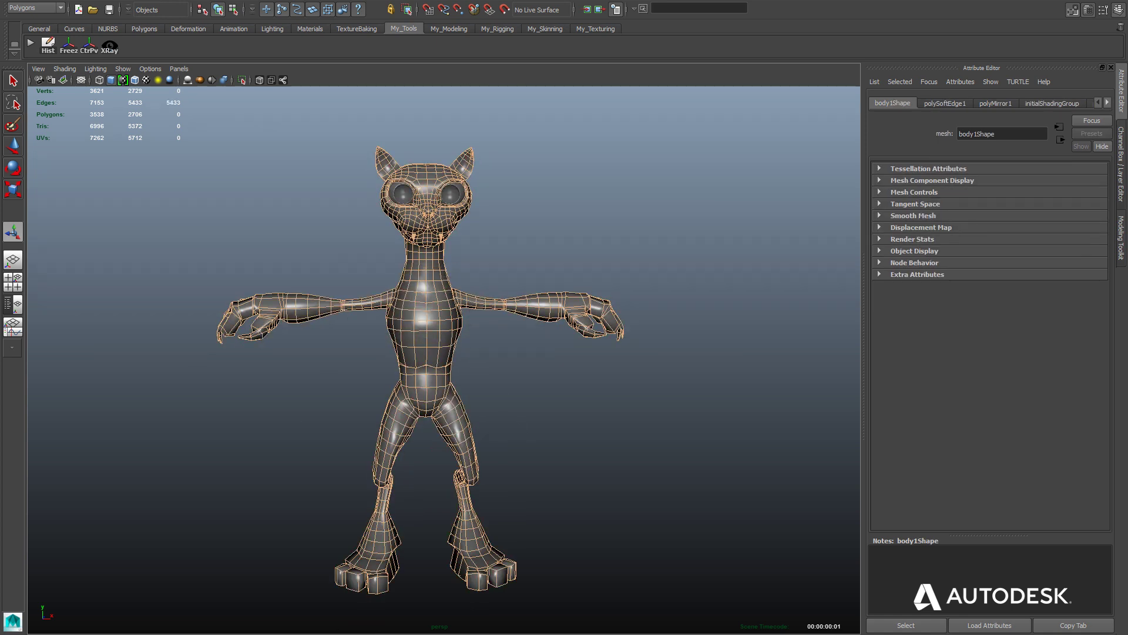
- Deselect the body and inspect the softened shading from a wider view
{"action": "left_click", "coordinate": [706, 471]}
{"action": "scroll", "coordinate": [412, 353], "scroll_direction": "up", "scroll_amount": 5}
{"action": "key", "text": "ctrl+z"}
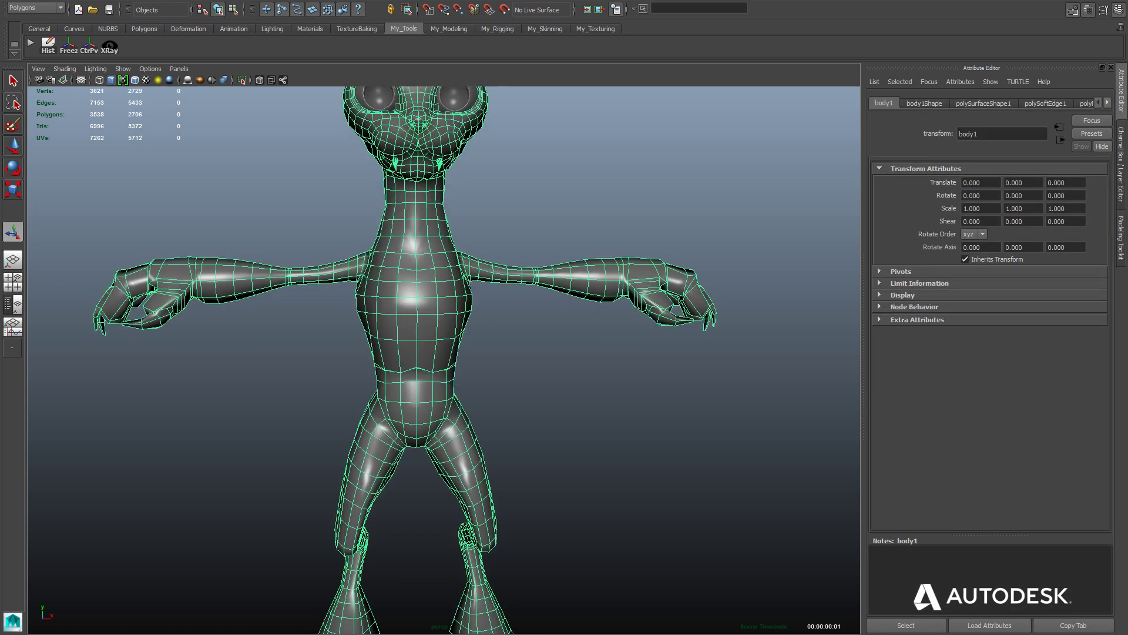
{"action": "key", "text": "shift+z"}
{"action": "mouse_move", "coordinate": [440, 353]}
{"action": "left_mouse_down", "text": "alt"}
{"action": "mouse_move", "coordinate": [412, 341]}
{"action": "mouse_move", "coordinate": [447, 329]}
{"action": "left_mouse_up", "text": "alt"}
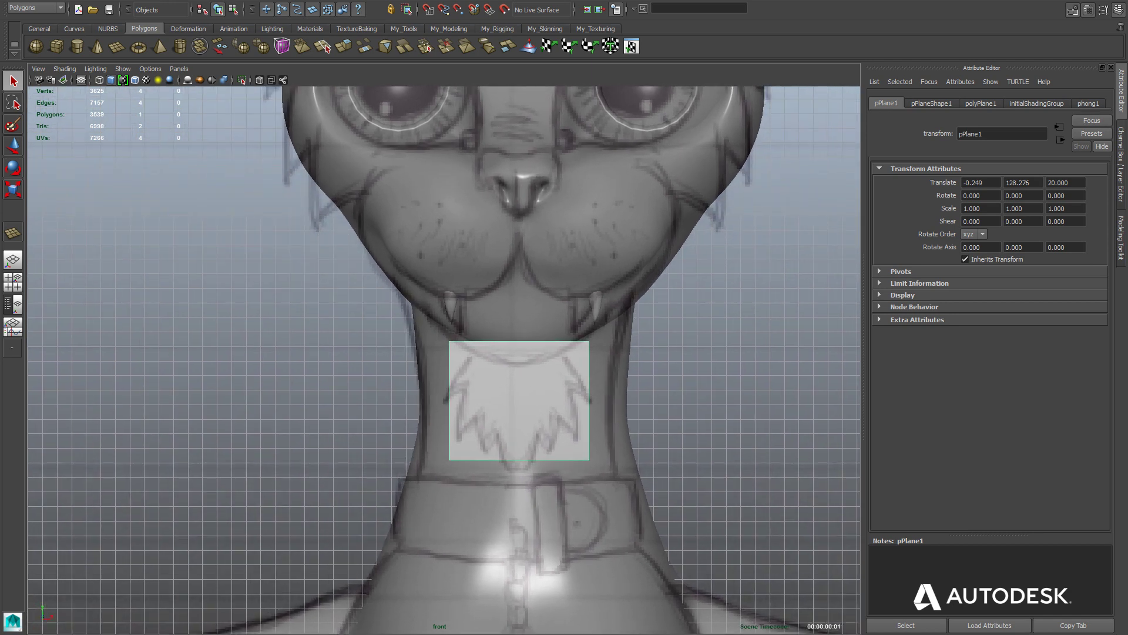
- Set polyPlane1's Subdivisions Width and Height to 4
{"action": "left_click", "coordinate": [980, 103]}
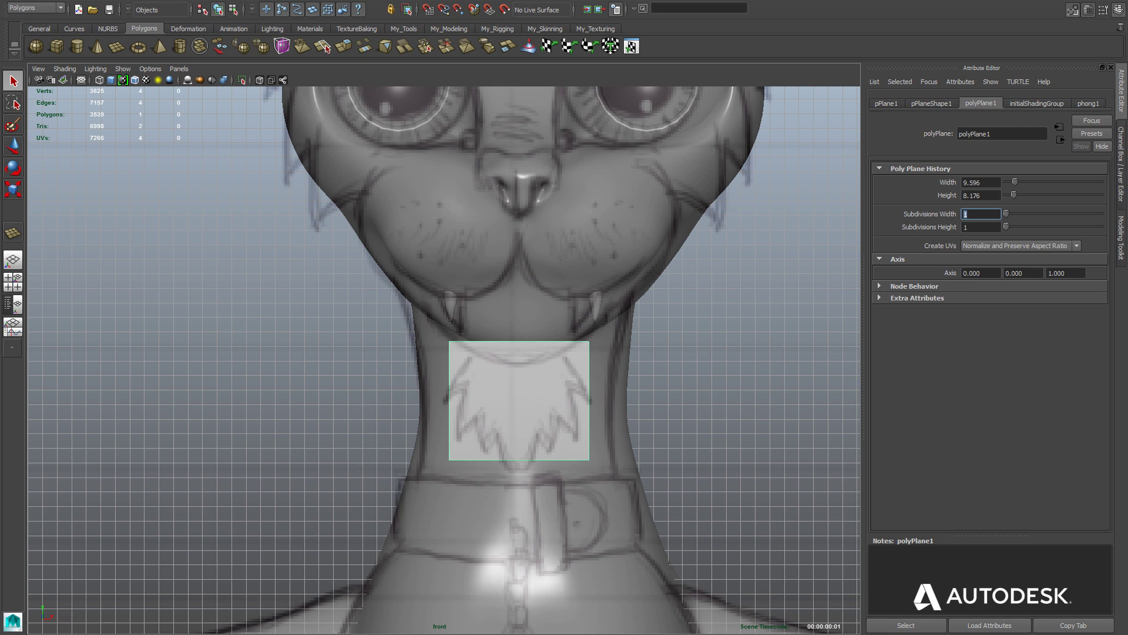
{"action": "type", "text": "4"}
{"action": "key", "text": "Tab"}
{"action": "type", "text": "4"}
{"action": "key", "text": "Tab"}
- Pull the plane's bottom middle vertex down into a point
{"action": "right_click_drag", "start_coordinate": [479, 383], "coordinate": [432, 385]}
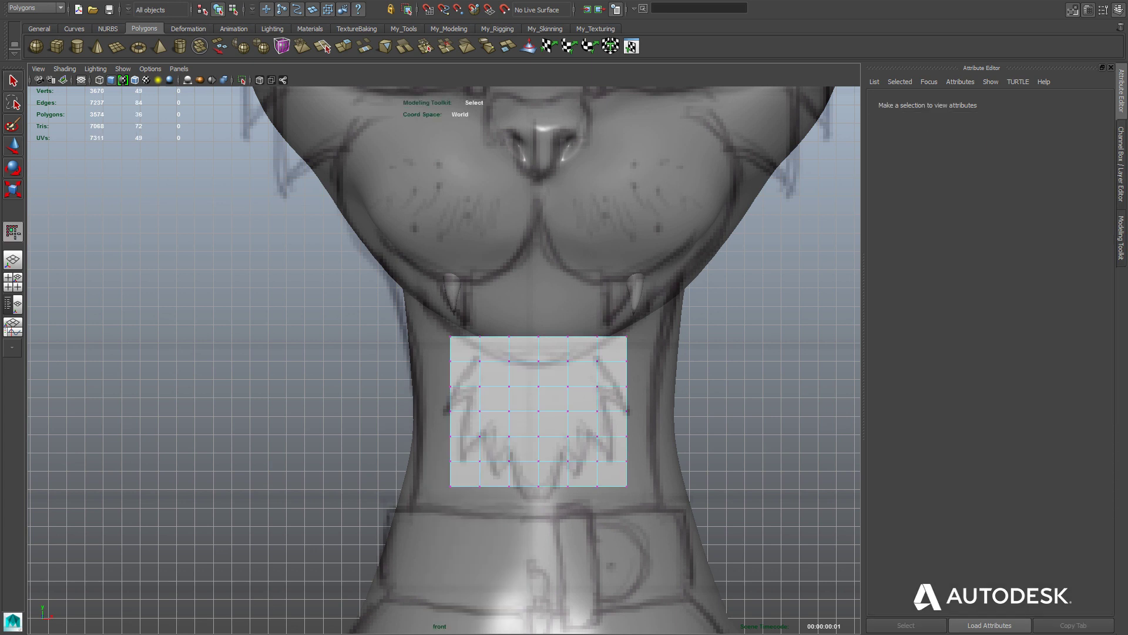
{"action": "scroll", "coordinate": [479, 486], "scroll_direction": "up", "scroll_amount": 1}
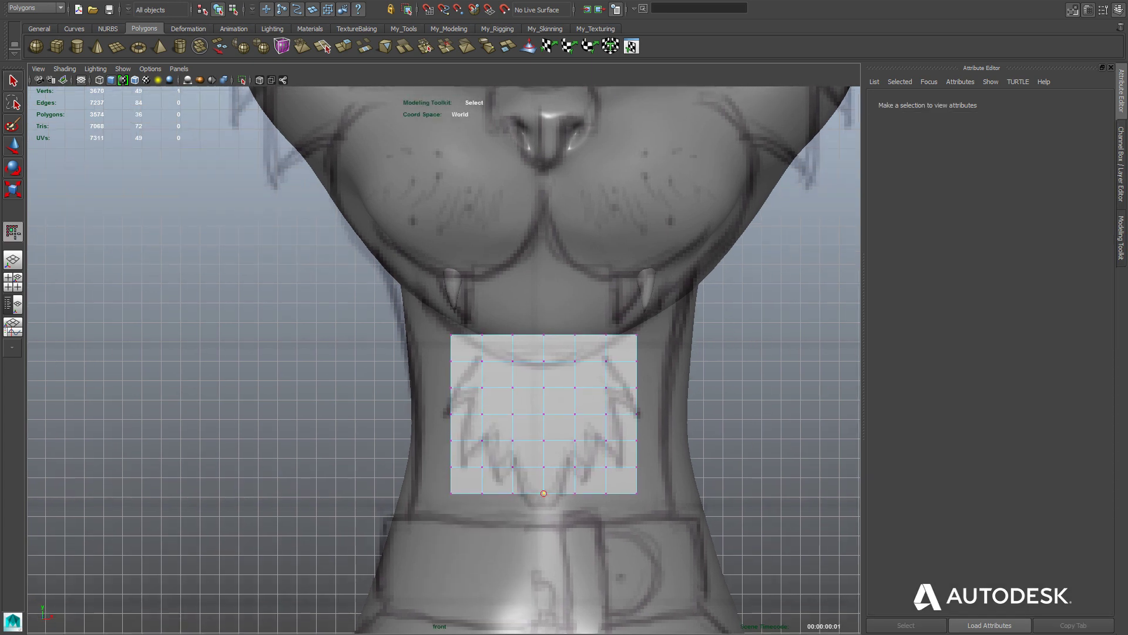
{"action": "left_click", "coordinate": [543, 493]}
{"action": "key", "text": "w"}
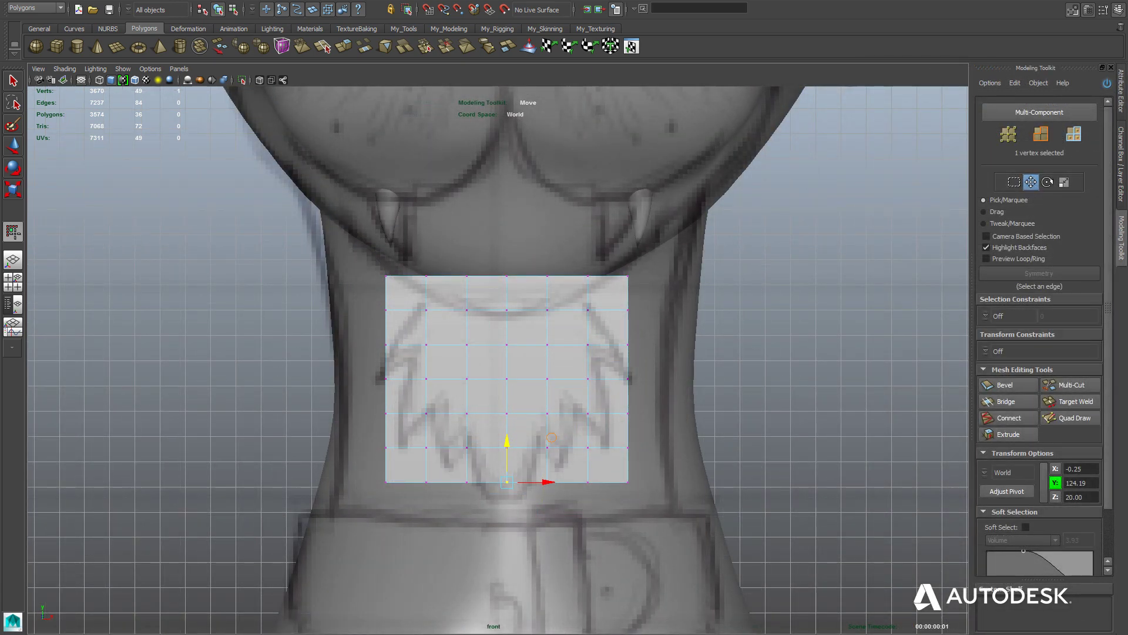
{"action": "middle_click_drag", "start_coordinate": [552, 437], "coordinate": [551, 459]}
- Shape the scruff's sides with Soft Select and delete the bottom corner faces
{"action": "key", "text": "b"}
{"action": "left_click", "coordinate": [629, 275]}
{"action": "middle_click_drag", "start_coordinate": [672, 230], "coordinate": [672, 214]}
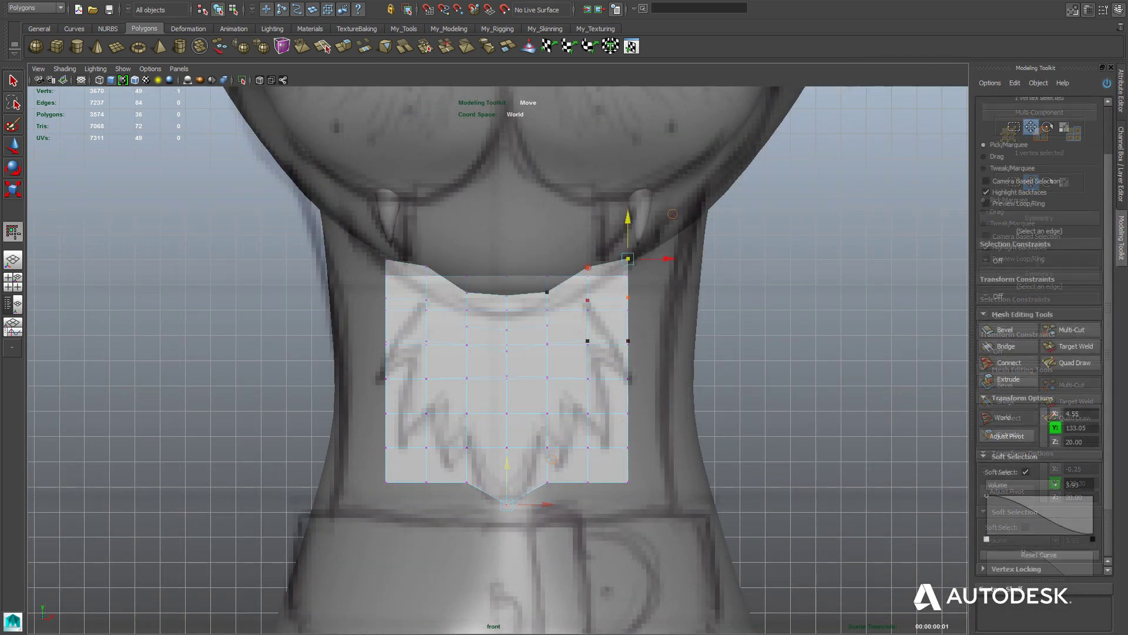
{"action": "left_click", "coordinate": [547, 481]}
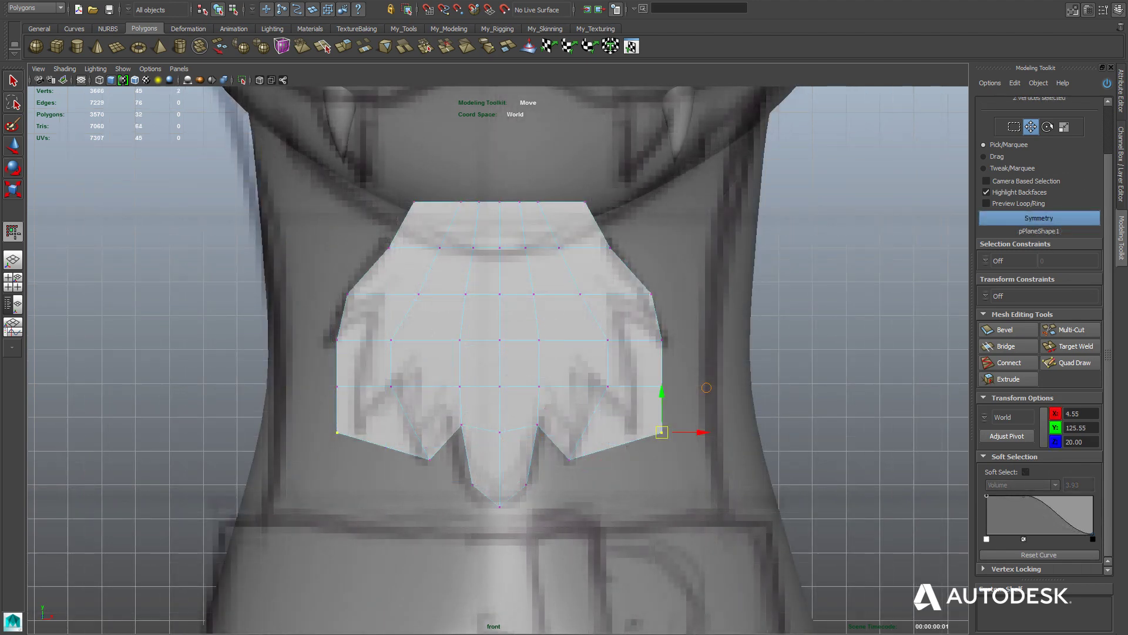
{"action": "right_click_drag", "start_coordinate": [604, 391], "coordinate": [605, 416], "text": "shift"}
{"action": "key", "text": "Delete"}
{"action": "left_click_drag", "start_coordinate": [608, 335], "coordinate": [663, 385]}
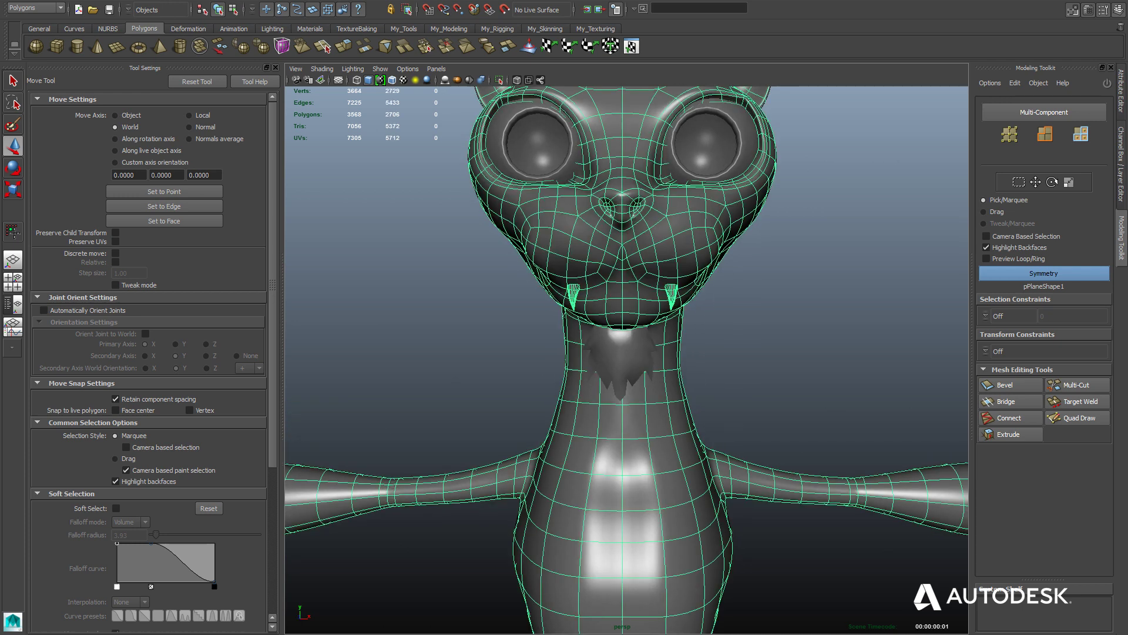
- Select the scruff plane with the body and Combine them from the Mesh menu
{"action": "left_click", "coordinate": [620, 367]}
{"action": "key", "text": "space"}
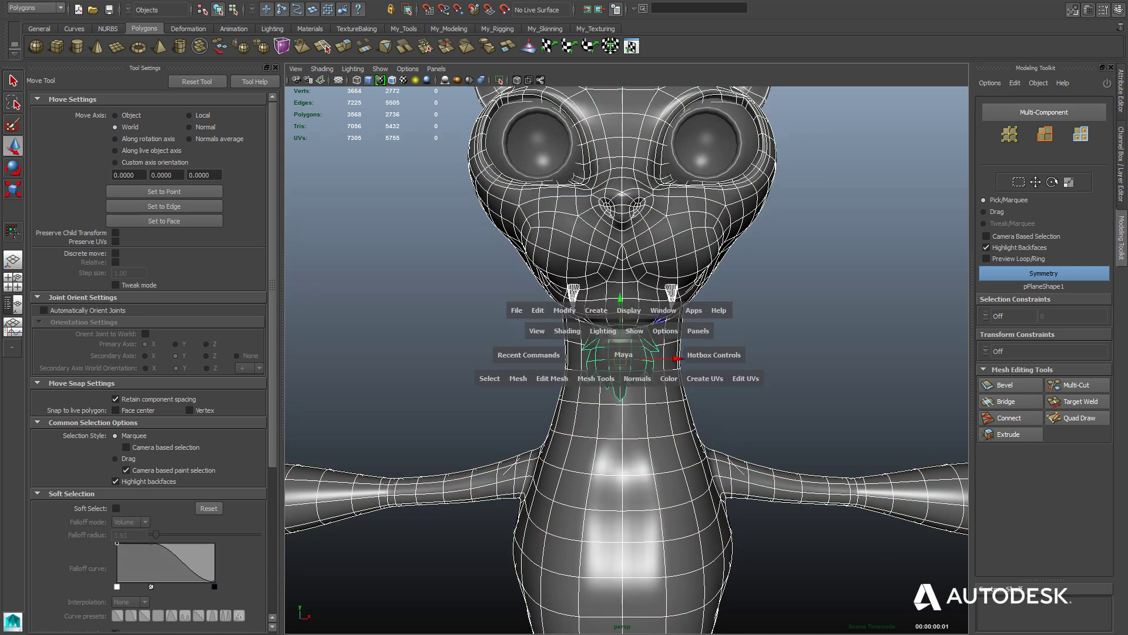
{"action": "left_click", "coordinate": [518, 378]}
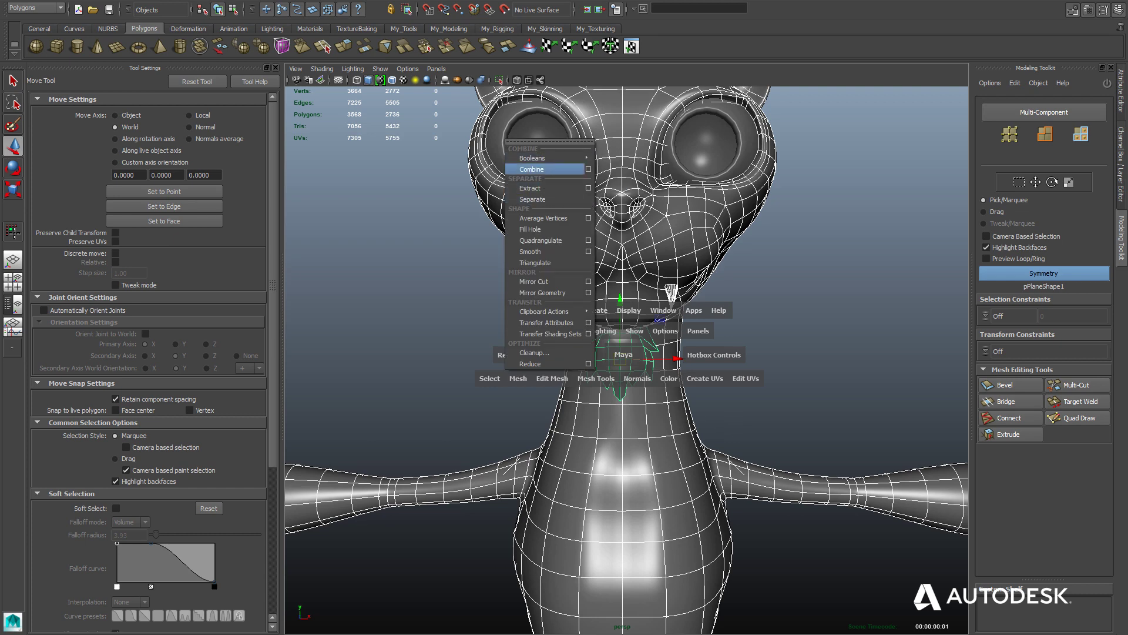
{"action": "left_click", "coordinate": [531, 169]}
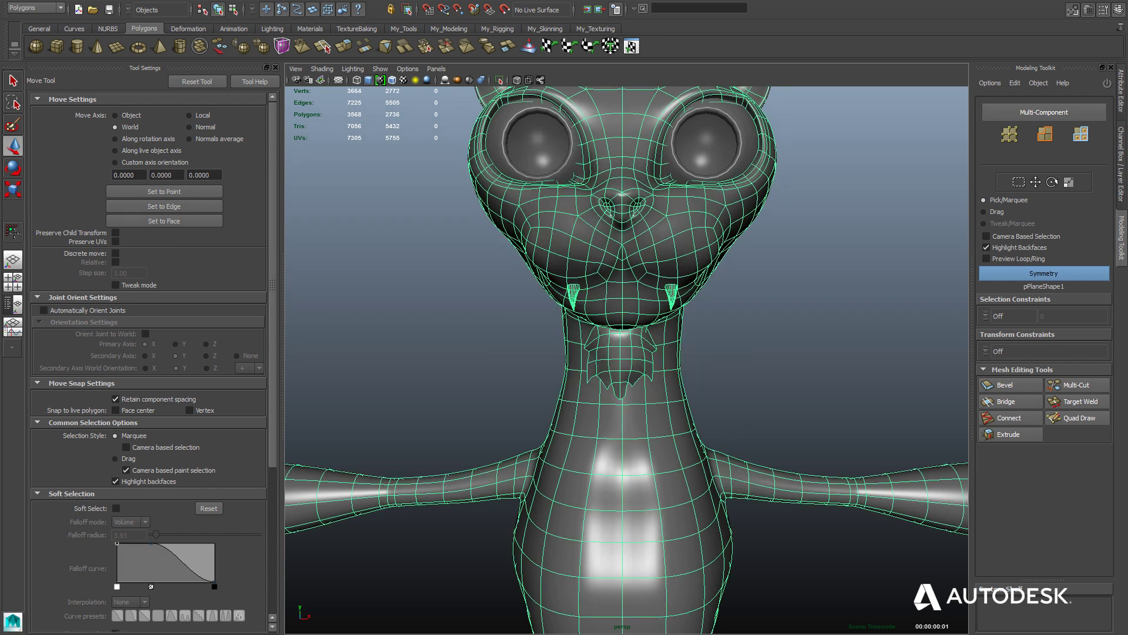